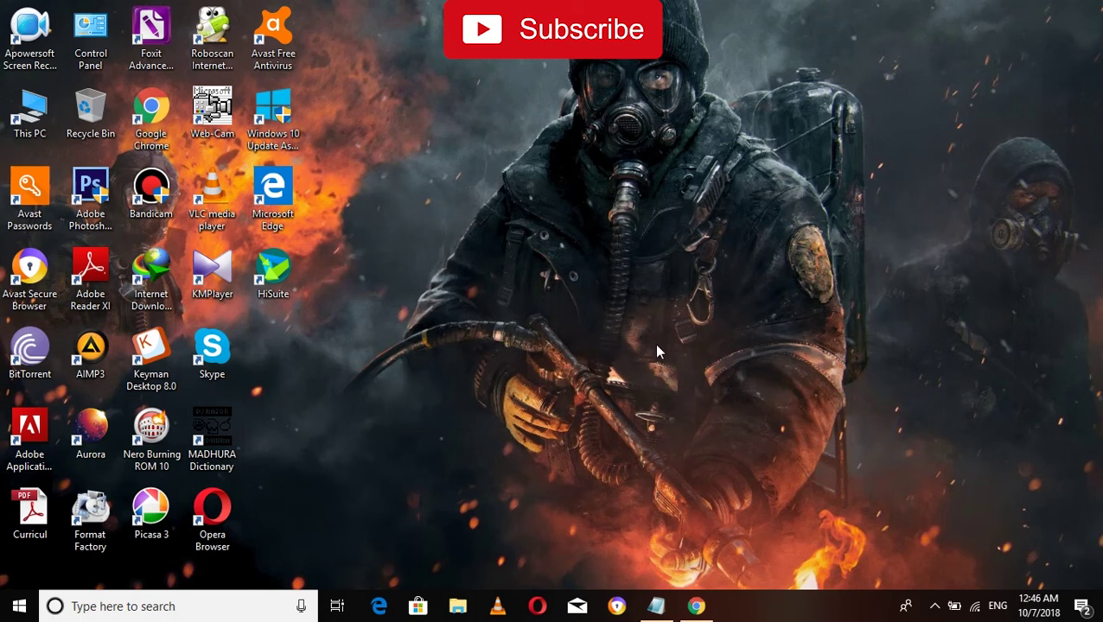
left_click(695, 606)
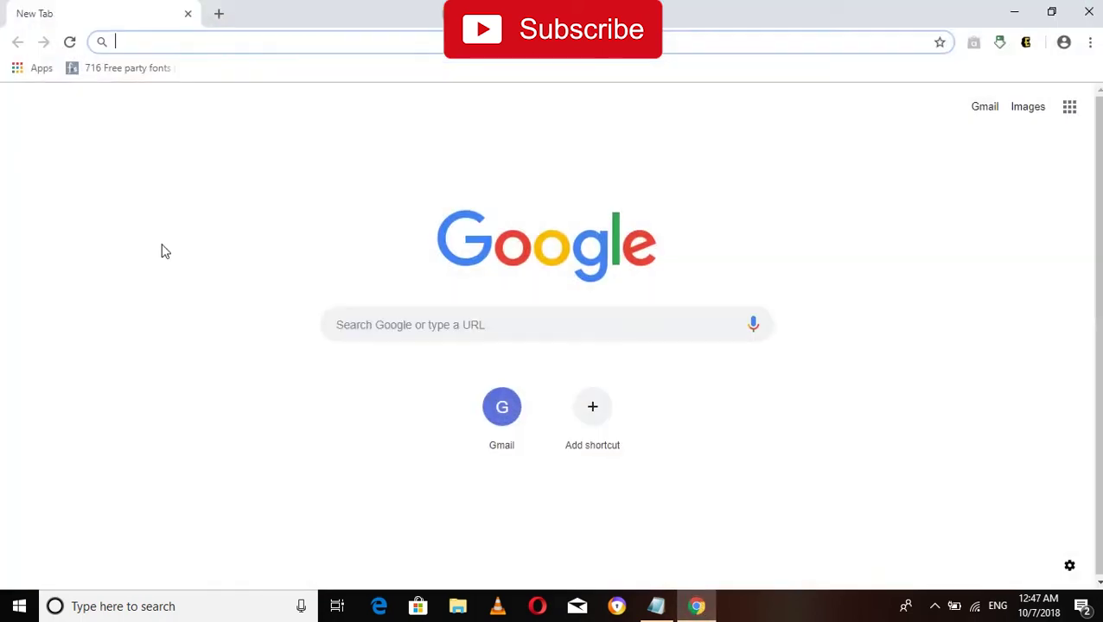
left_click(215, 43)
type("www.fontspace.com")
key("Return")
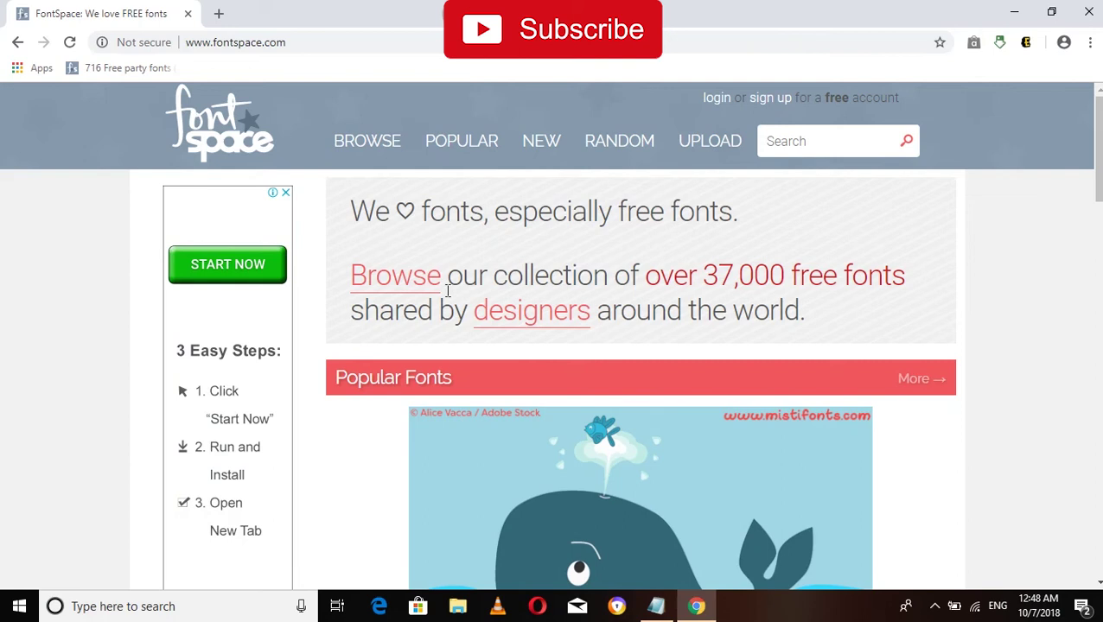
Step: Scroll through the FontSpace homepage to browse the listed fonts
scroll(393, 311, "down", 3)
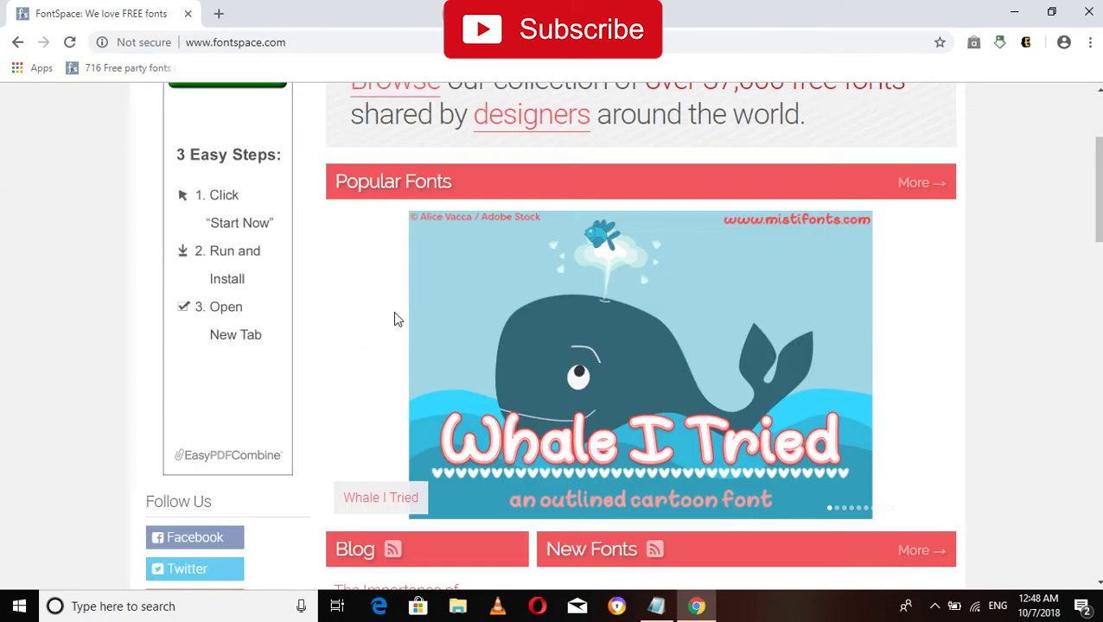
scroll(394, 318, "down", 3)
scroll(394, 315, "down", 2)
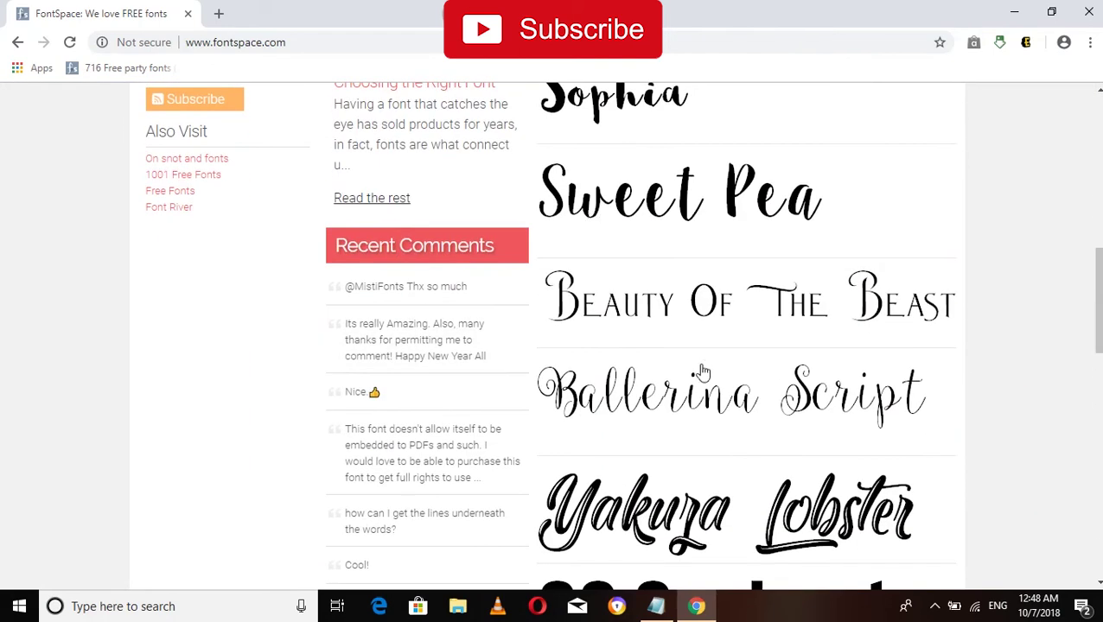
scroll(670, 256, "down", 2)
scroll(676, 258, "down", 3)
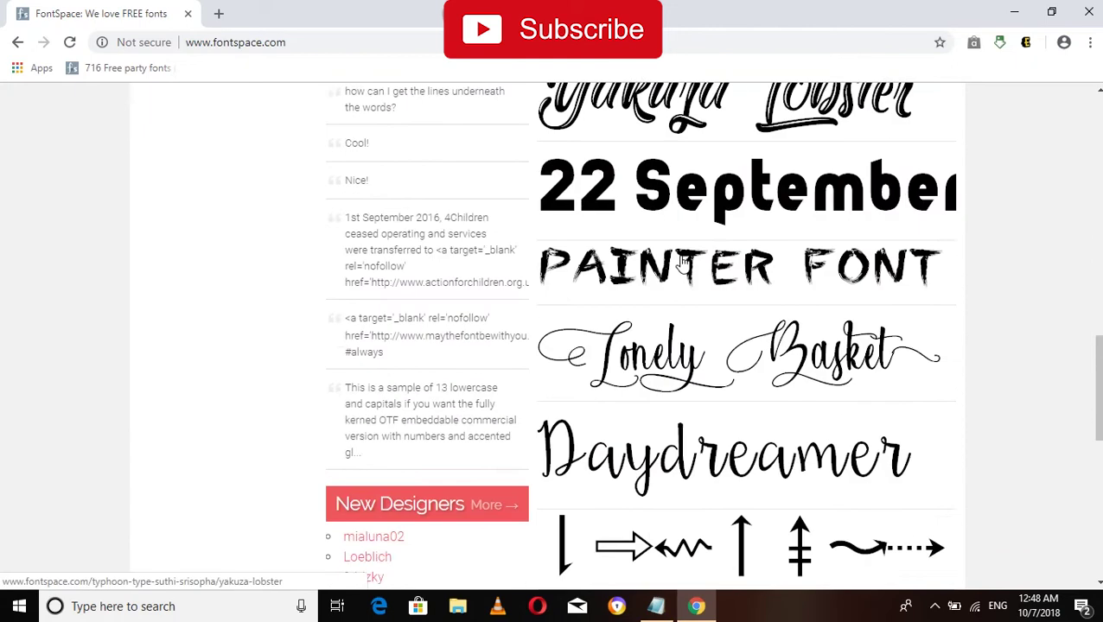
scroll(682, 264, "down", 2)
scroll(657, 346, "down", 3)
scroll(639, 367, "down", 1)
scroll(632, 359, "down", 2)
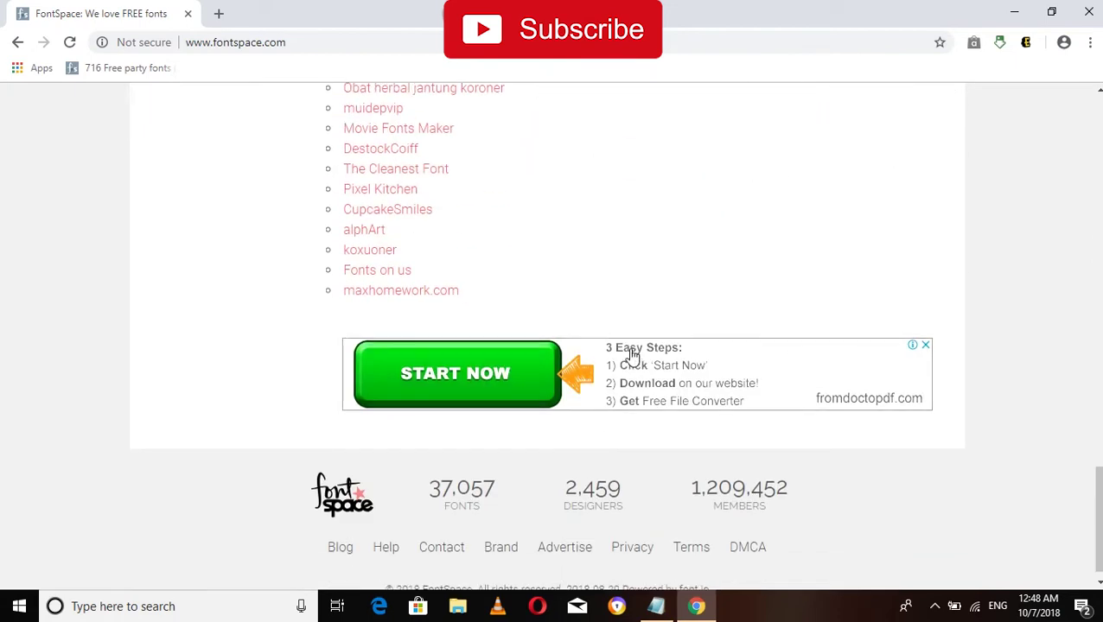
scroll(630, 357, "up", 4)
scroll(630, 357, "up", 3)
scroll(630, 356, "up", 3)
scroll(629, 357, "up", 5)
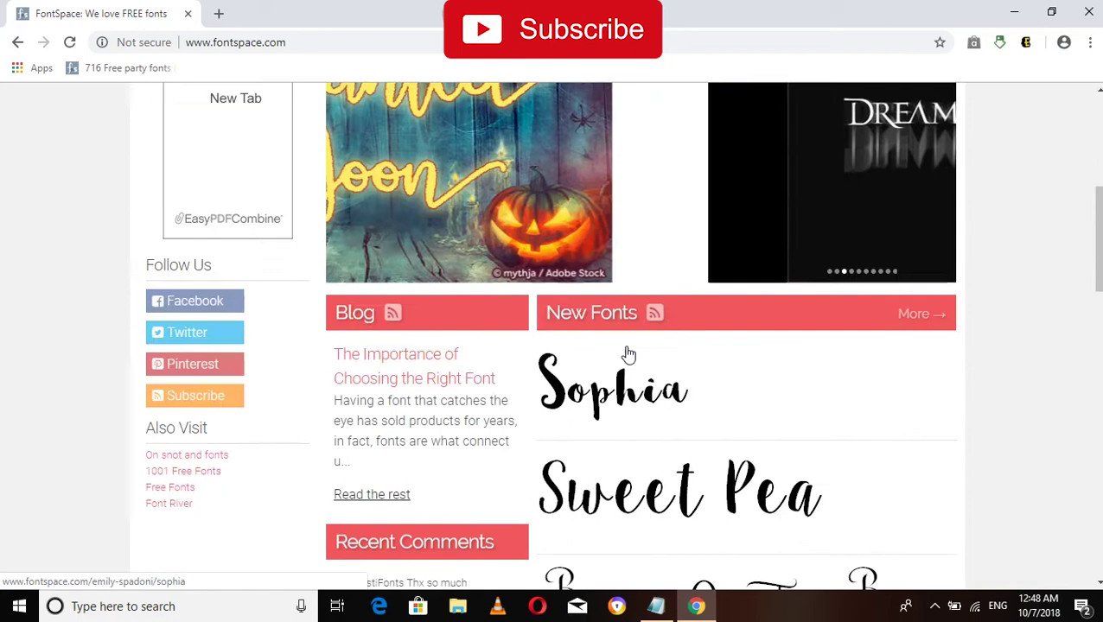
scroll(627, 356, "up", 2)
scroll(627, 352, "up", 3)
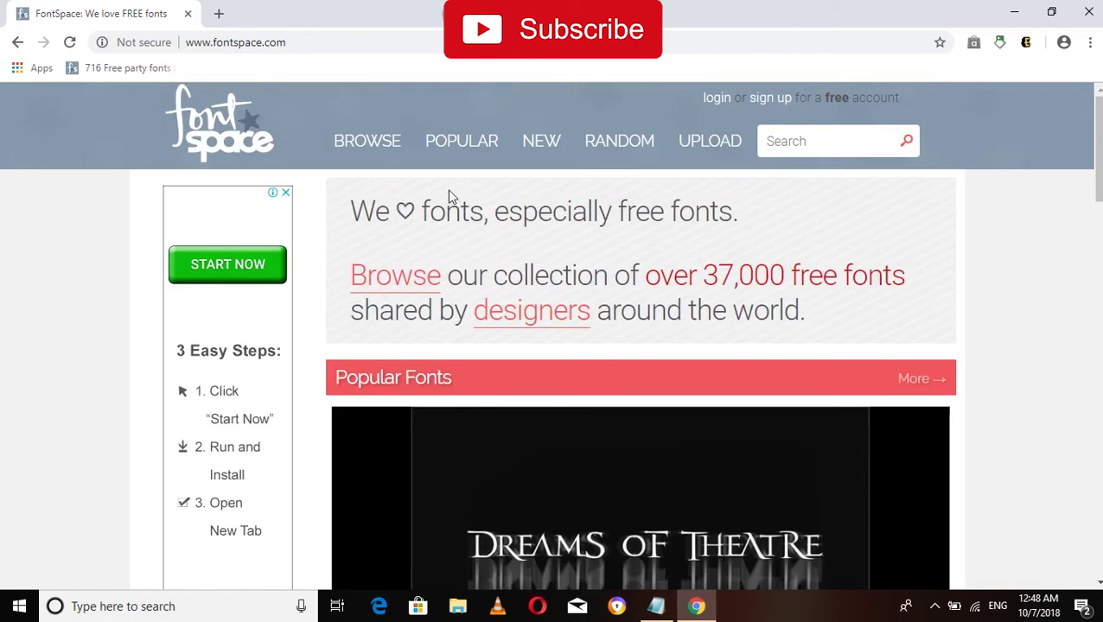
mouse_move(367, 141)
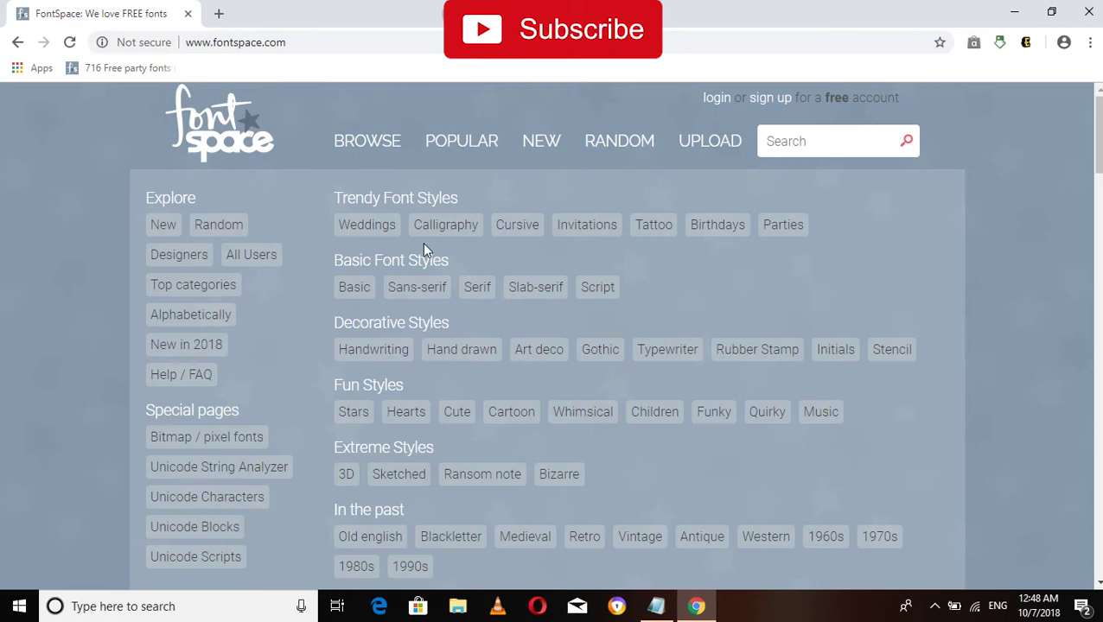
scroll(439, 350, "down", 4)
scroll(439, 353, "down", 2)
scroll(439, 366, "down", 2)
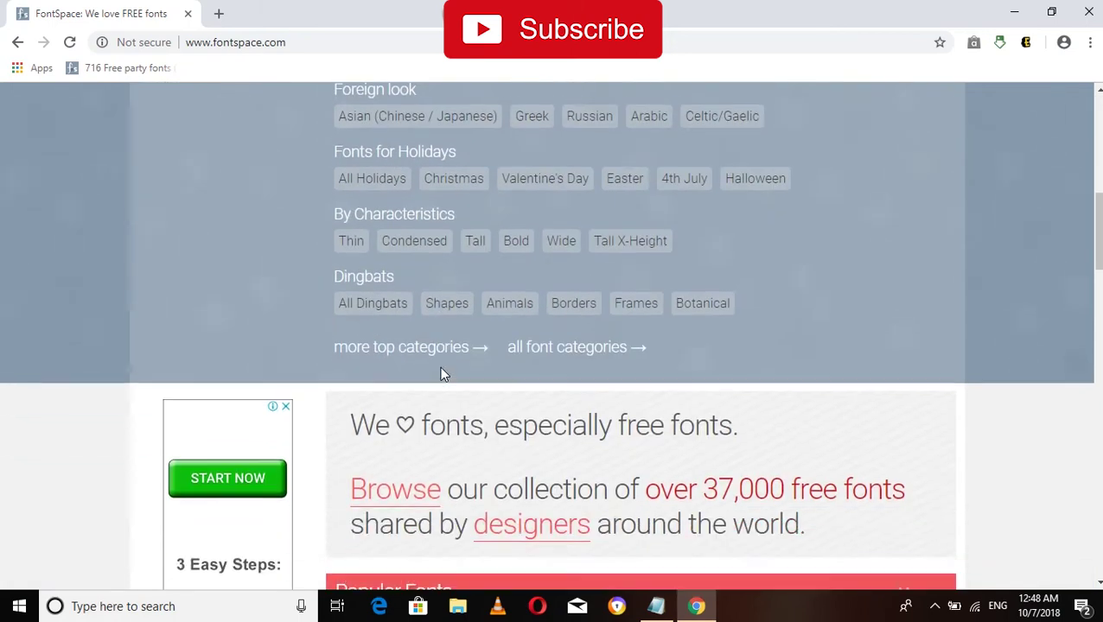
scroll(441, 369, "up", 4)
scroll(441, 369, "down", 2)
scroll(441, 369, "up", 1)
scroll(441, 369, "up", 3)
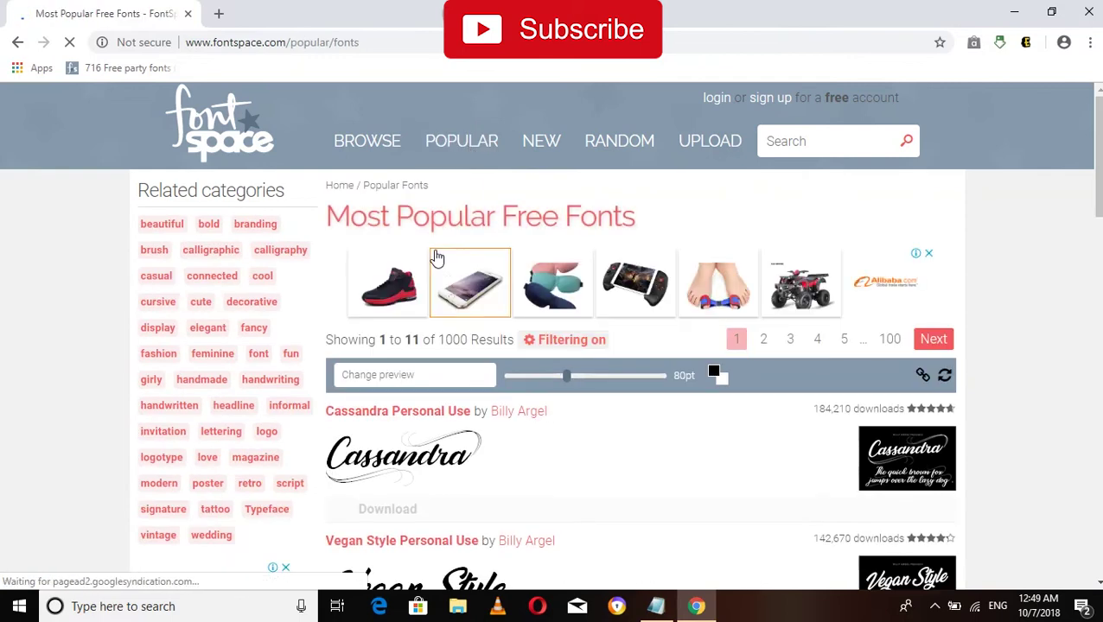
Step: Find Lemon Jelly Personal Use and download its zip archive
scroll(437, 260, "down", 3)
scroll(438, 262, "down", 3)
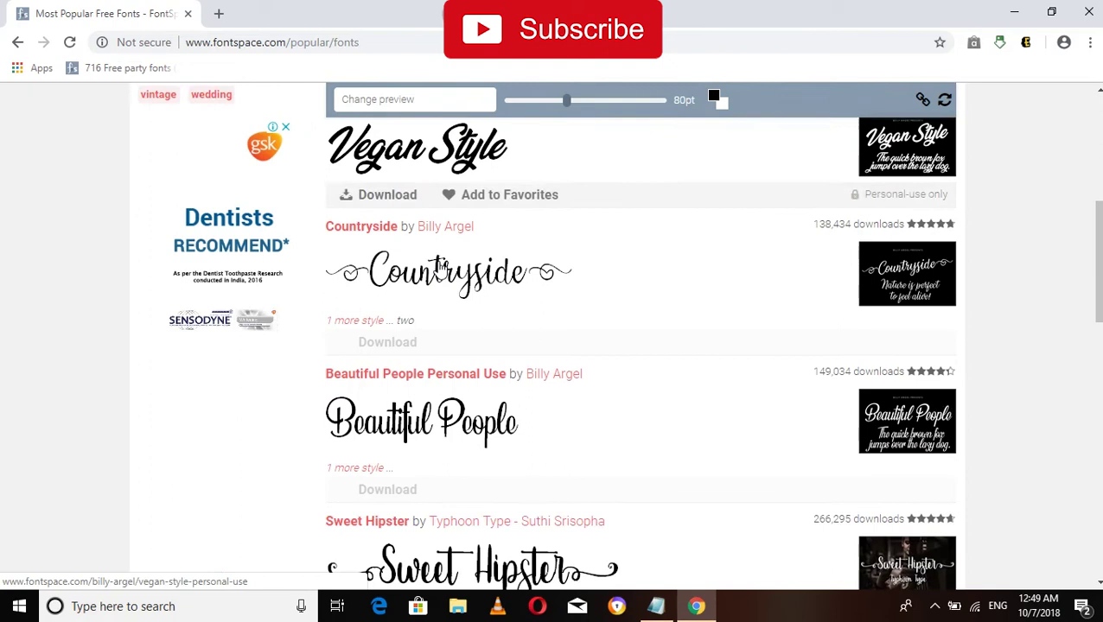
scroll(439, 267, "down", 2)
scroll(441, 272, "down", 2)
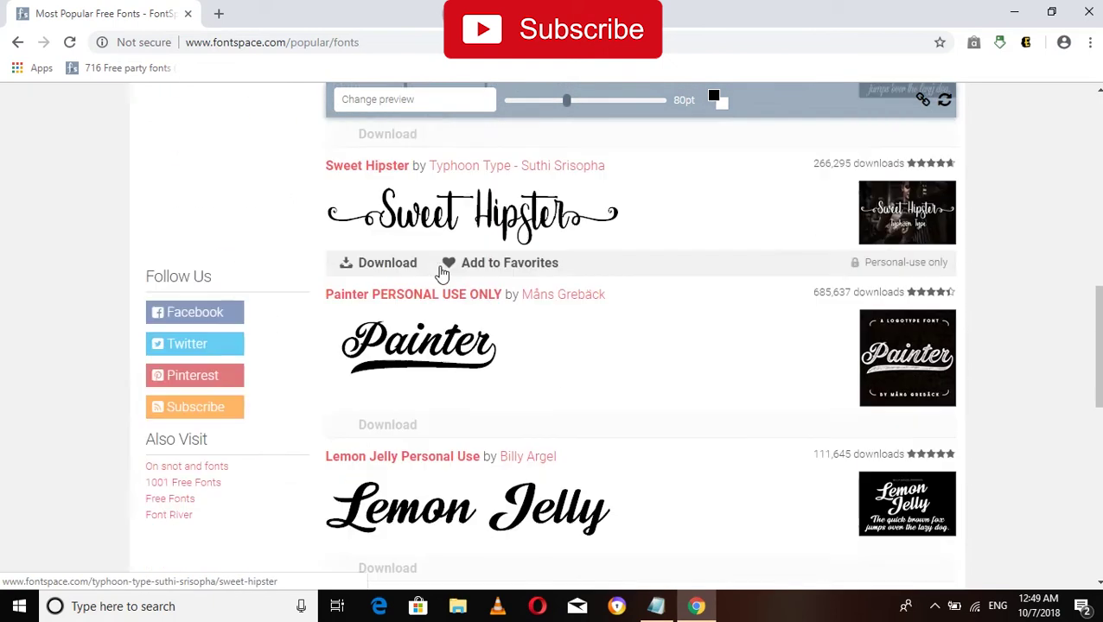
scroll(441, 273, "down", 2)
scroll(441, 273, "up", 1)
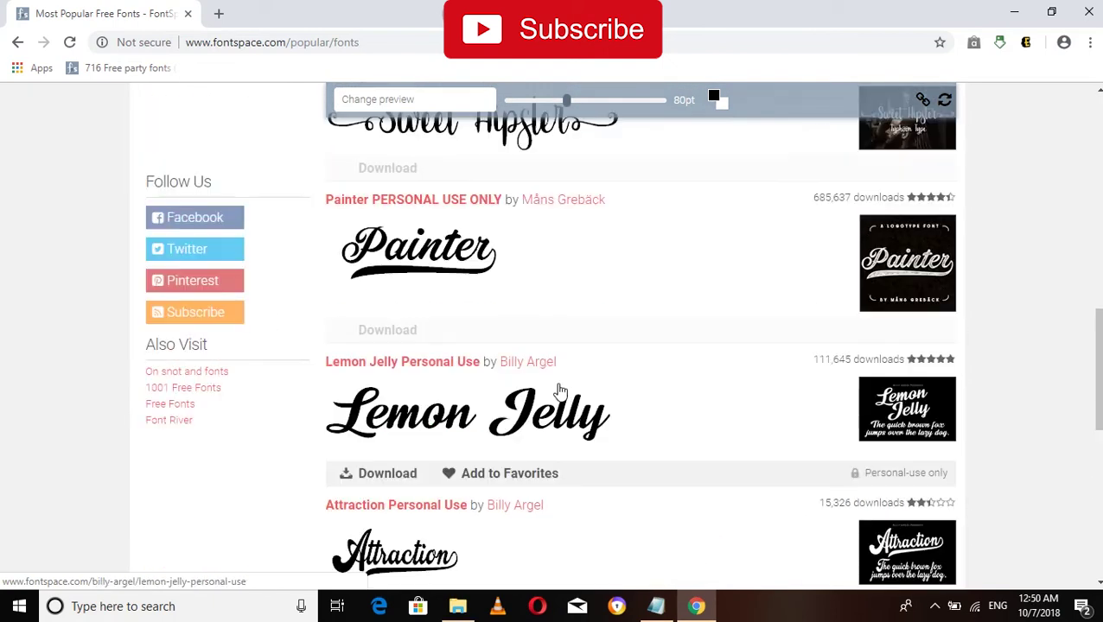
left_click(389, 477)
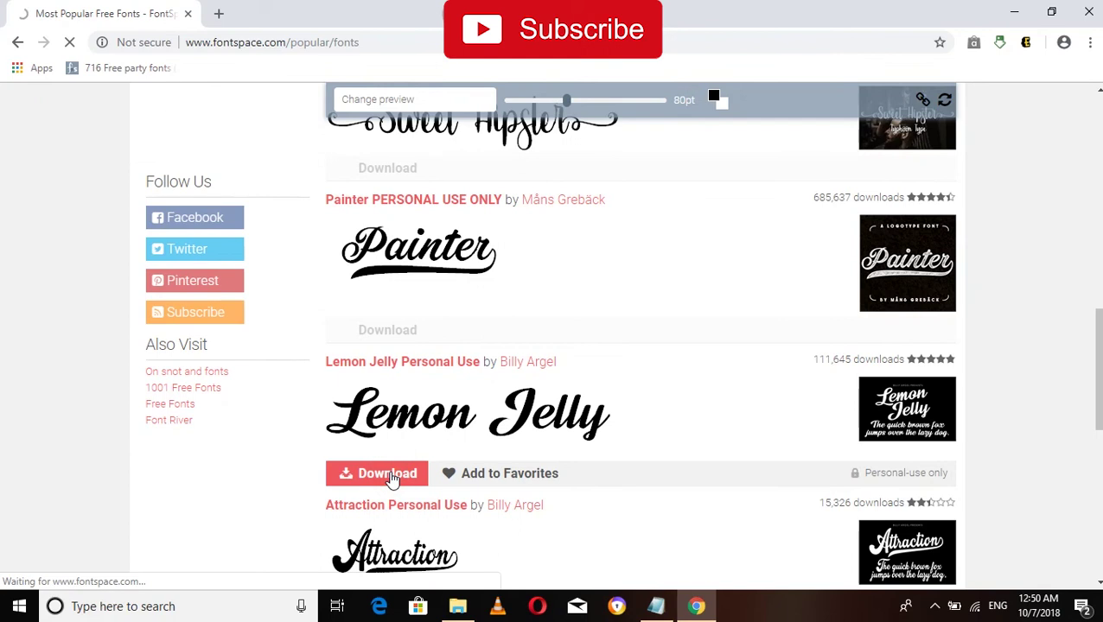
left_click(538, 355)
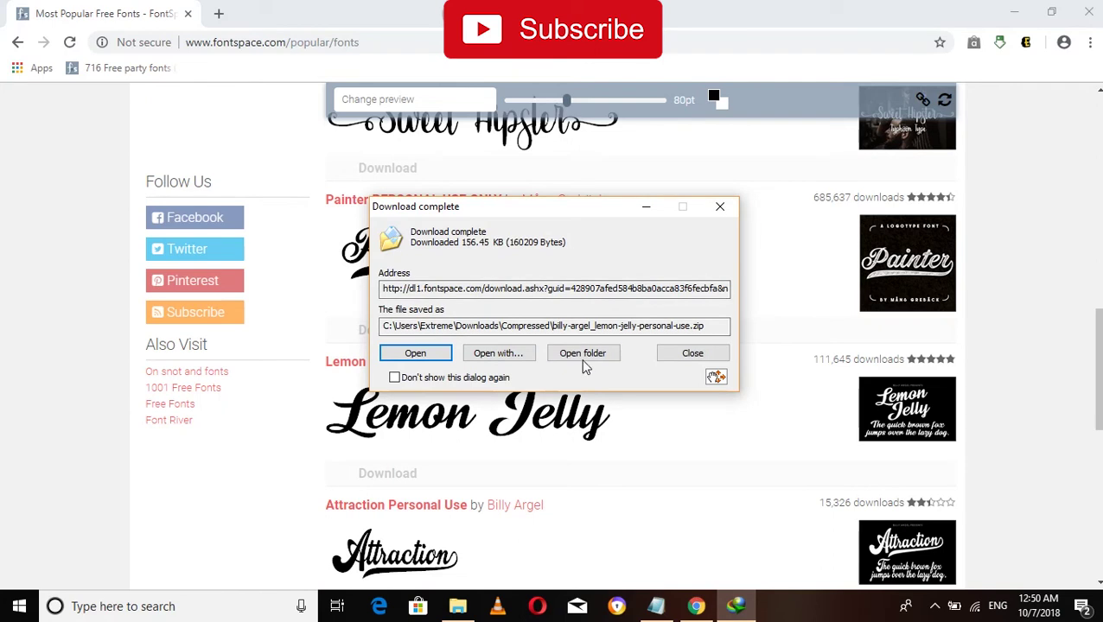
Step: Open the Compressed downloads folder and check the campus-personal-use zip's Properties
left_click(582, 355)
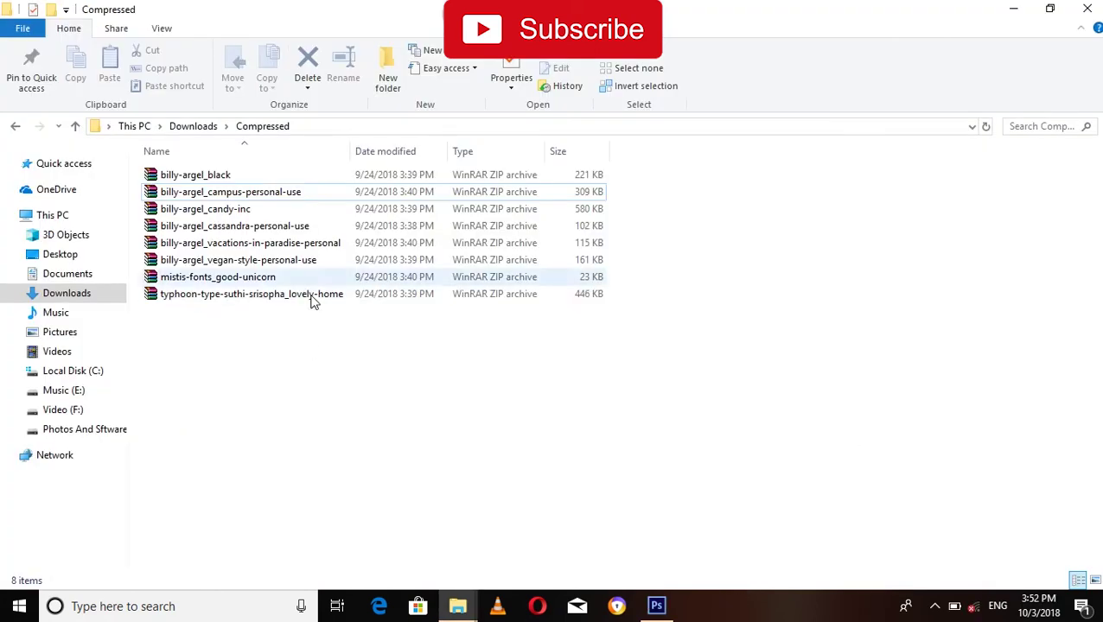
right_click(182, 194)
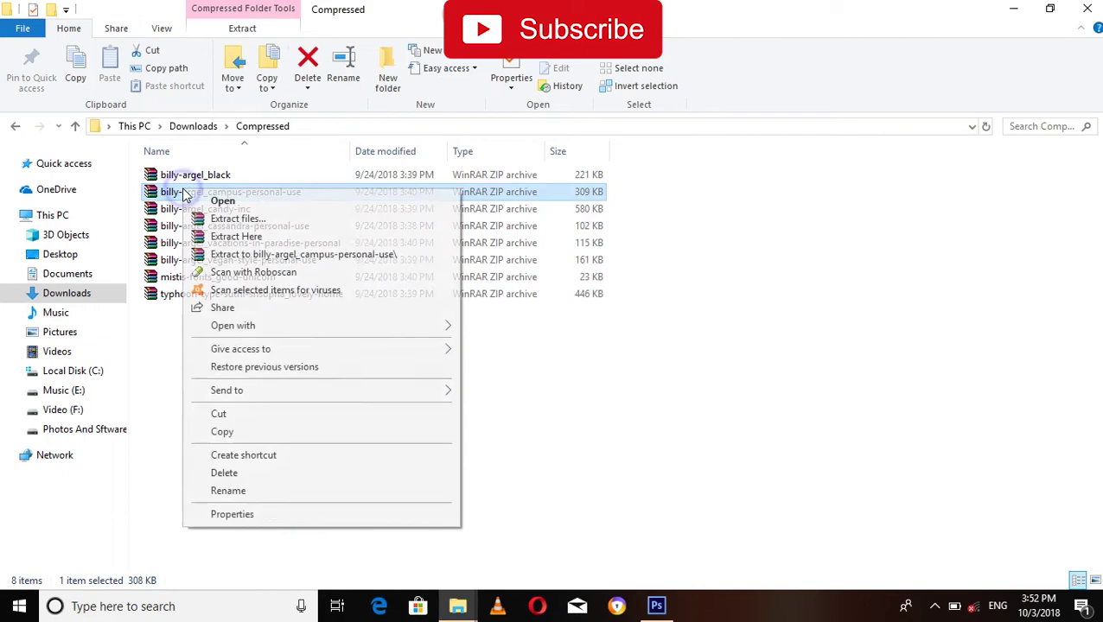
left_click(284, 517)
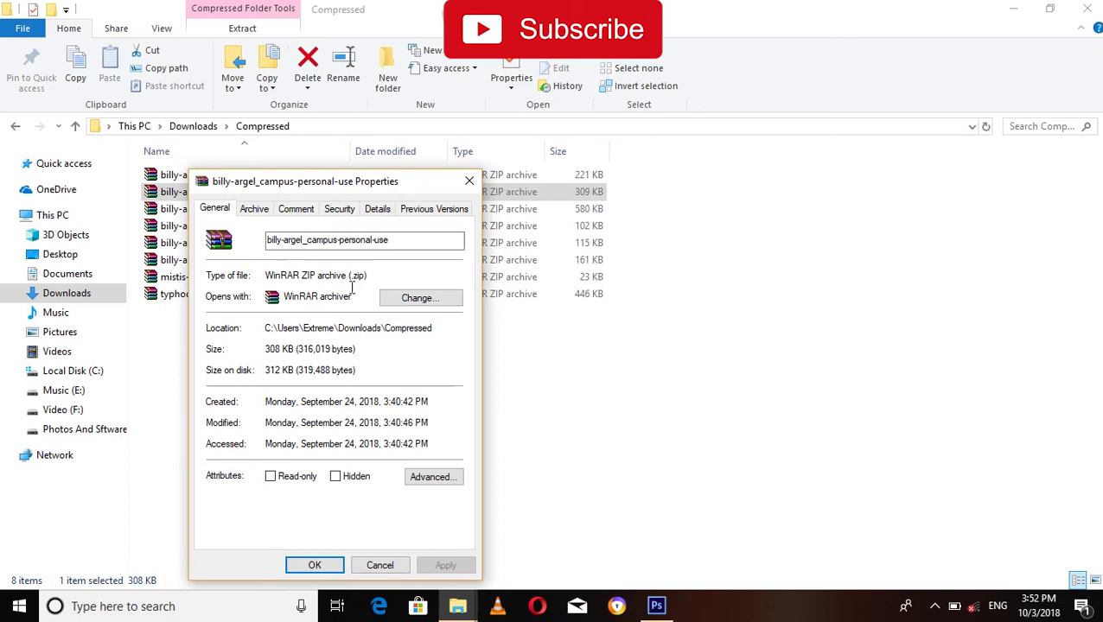
left_click(468, 182)
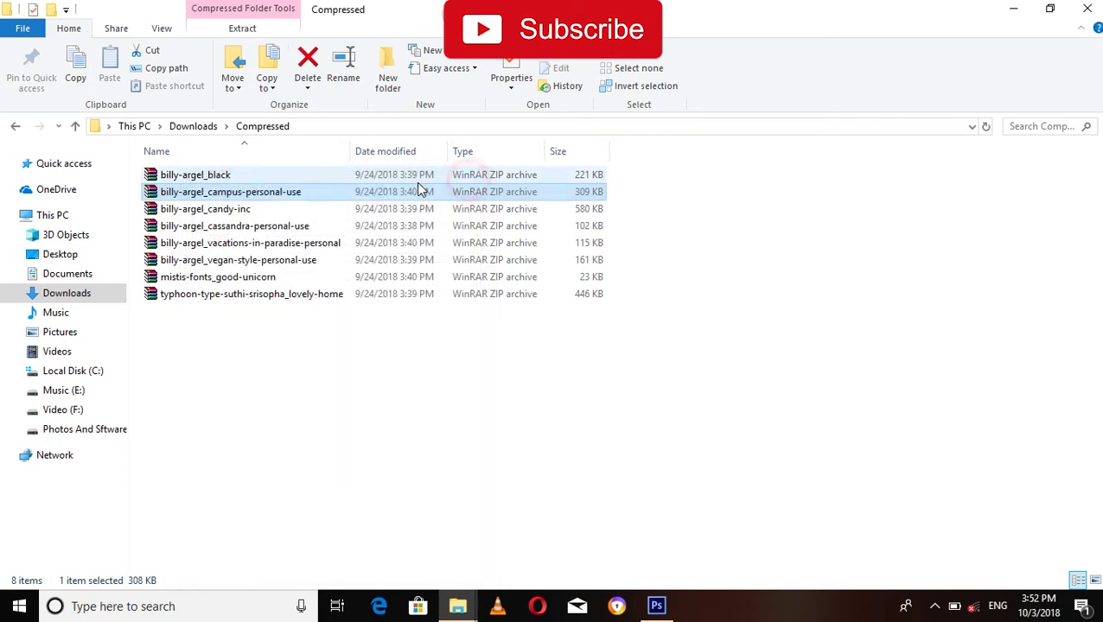
Step: Extract the campus-personal-use zip into a new Campus folder under G:\New folder
double_click(223, 194)
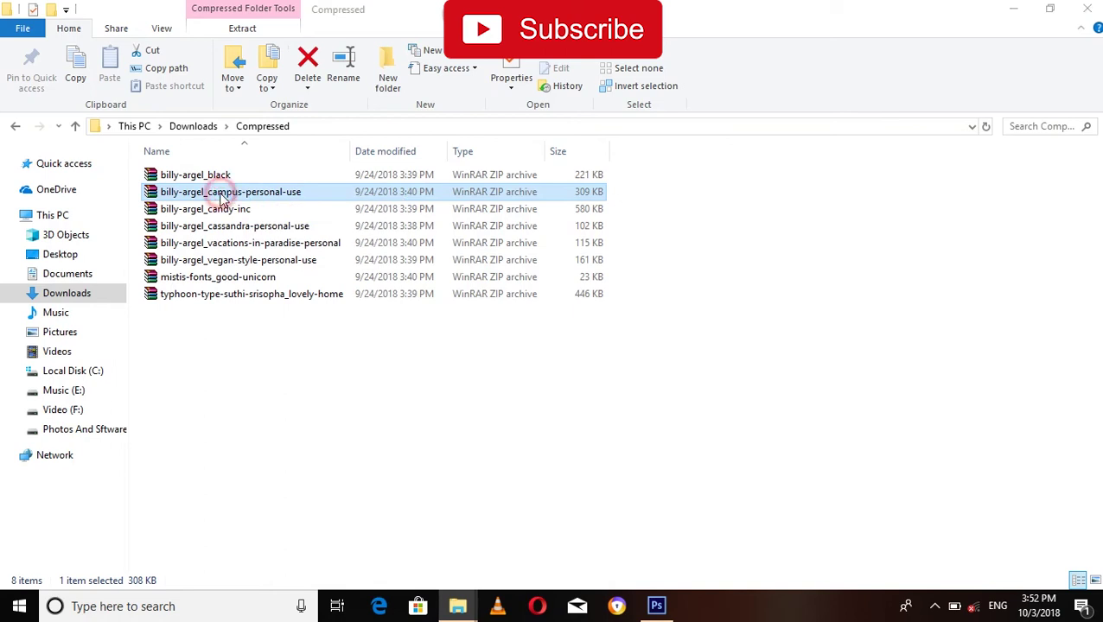
left_click(206, 160)
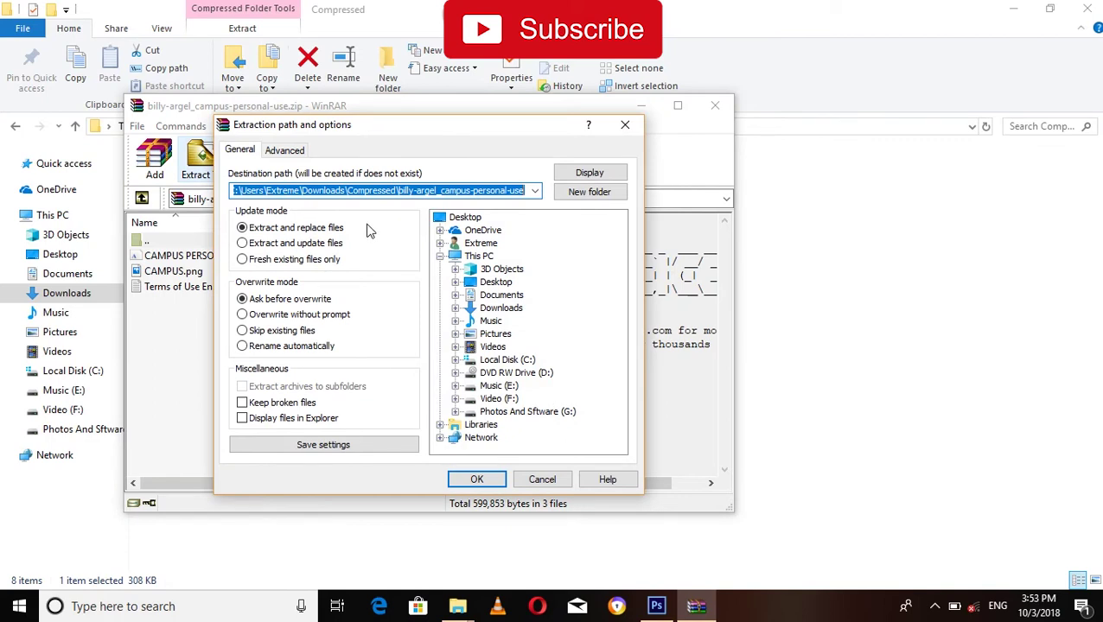
left_click(501, 411)
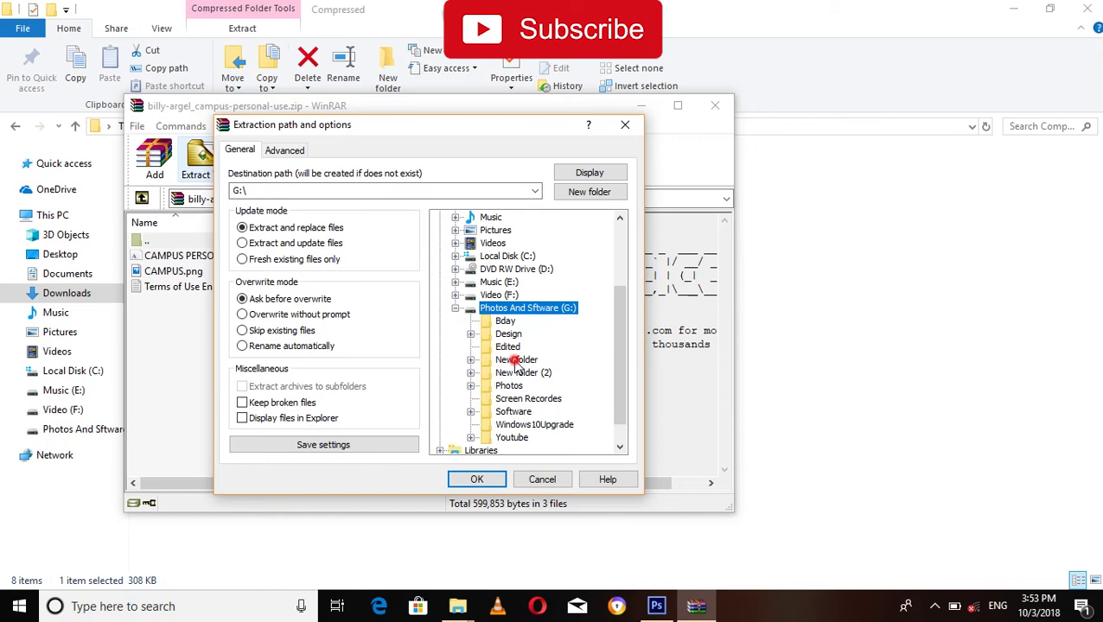
left_click(515, 362)
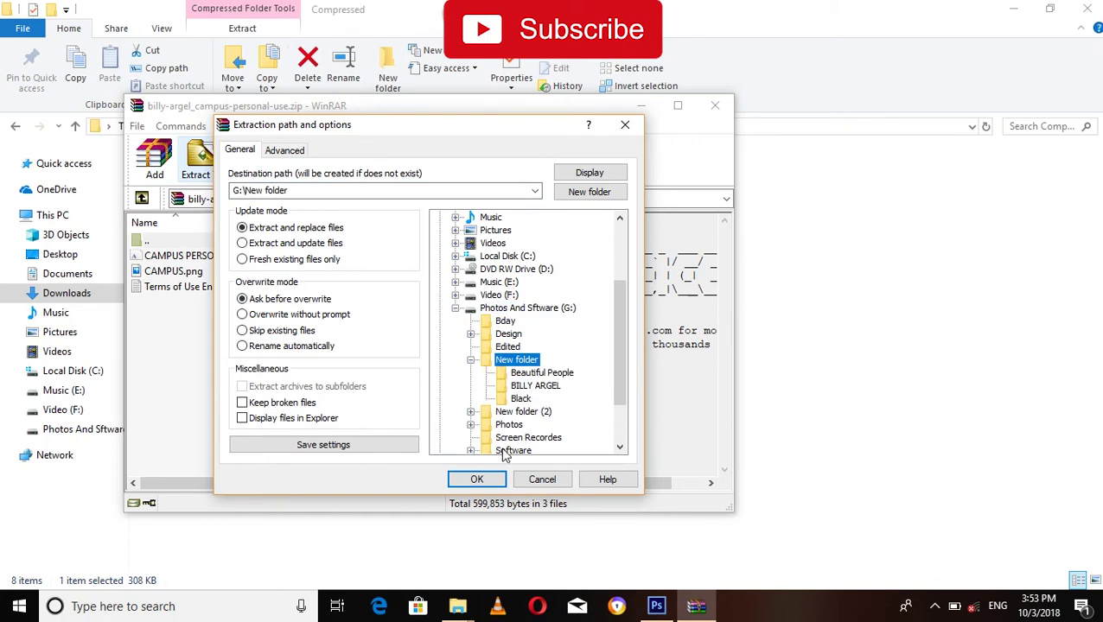
left_click(596, 191)
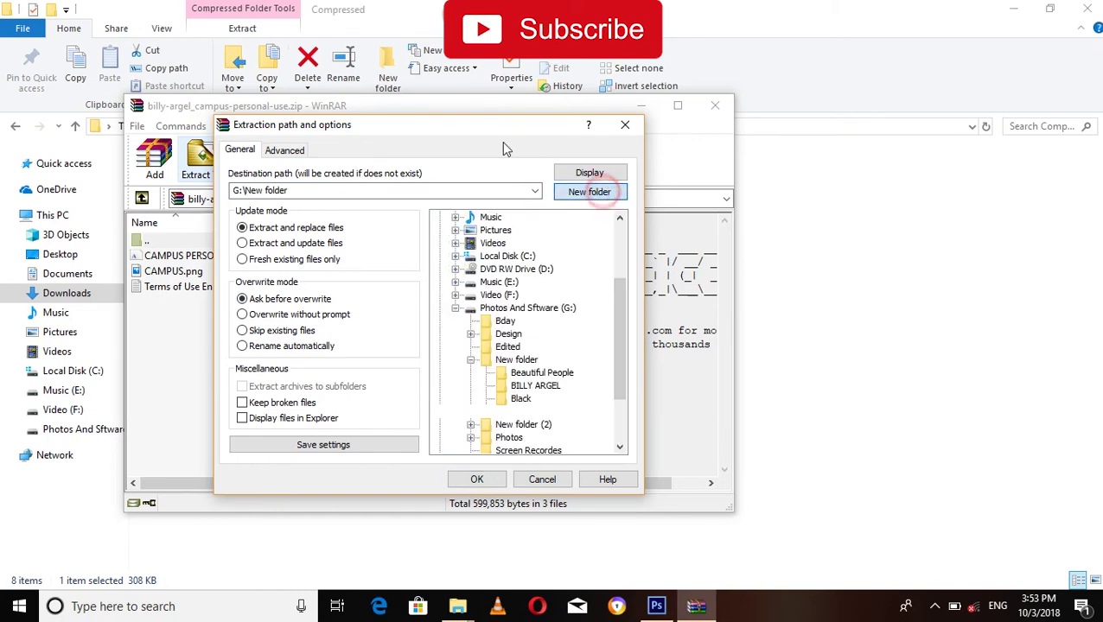
left_click_drag(492, 127, 702, 122)
type("Campus")
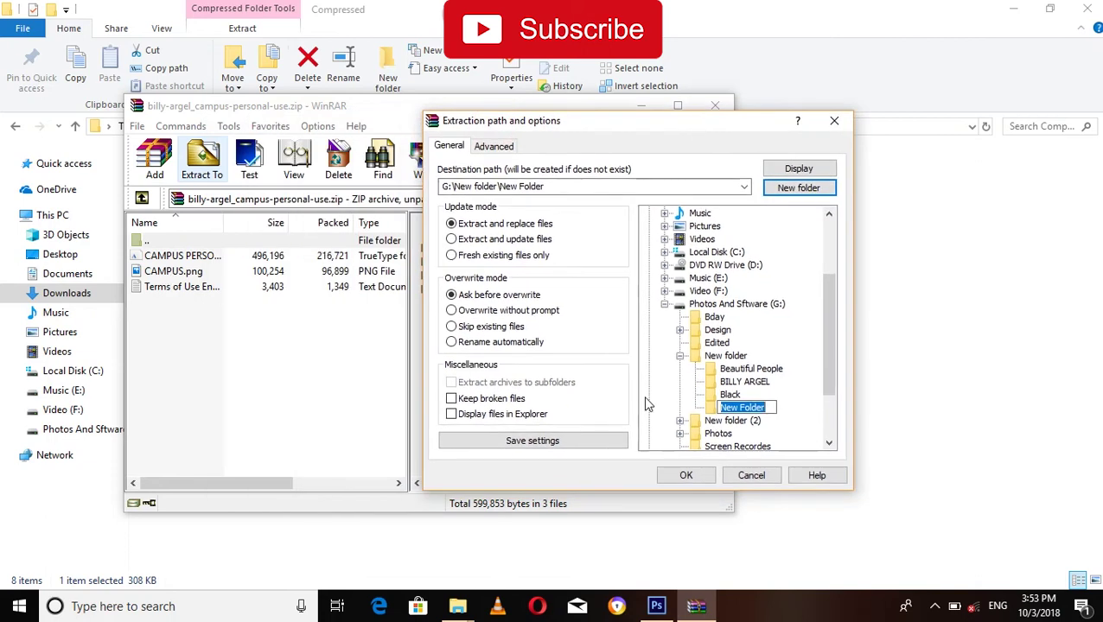
left_click(683, 475)
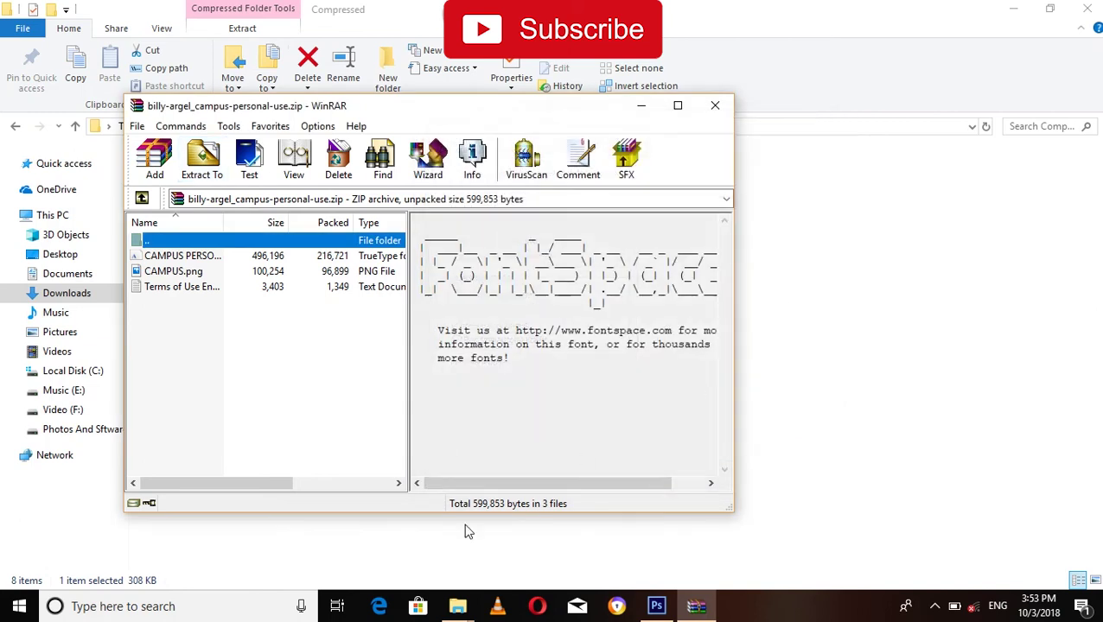
Step: Close WinRAR and open the Campus folder inside G:\New folder
left_click(716, 107)
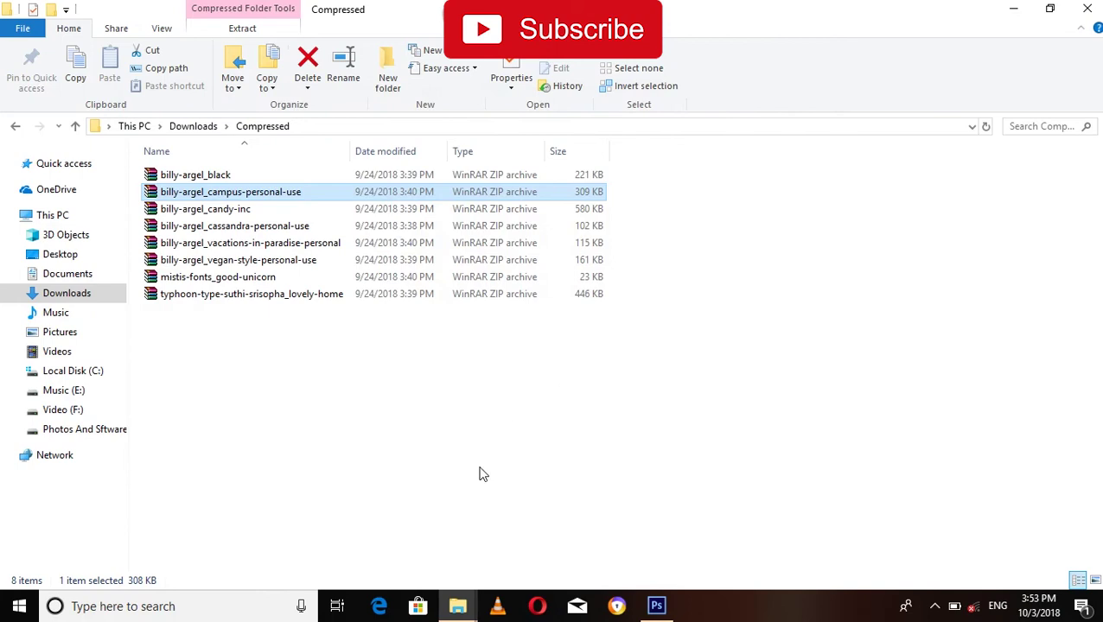
left_click(458, 605)
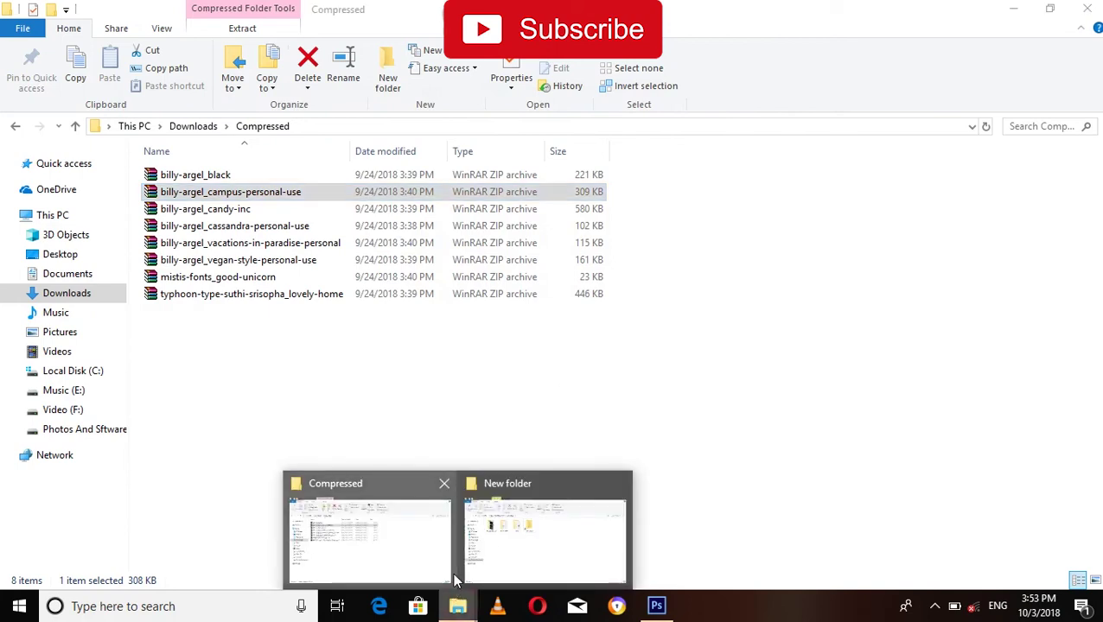
left_click(522, 554)
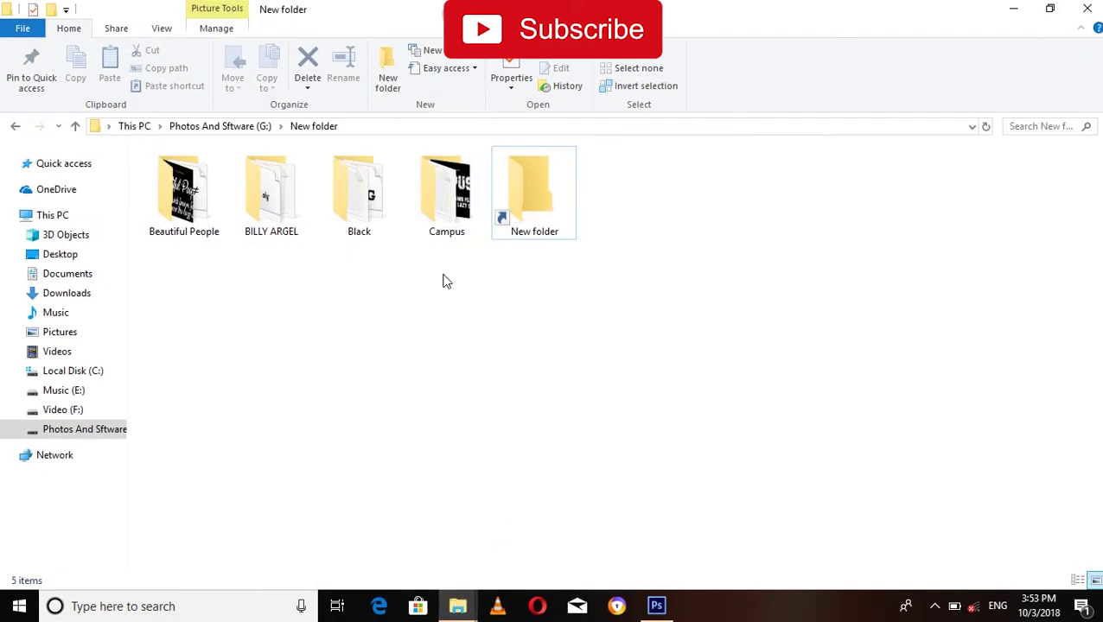
double_click(448, 206)
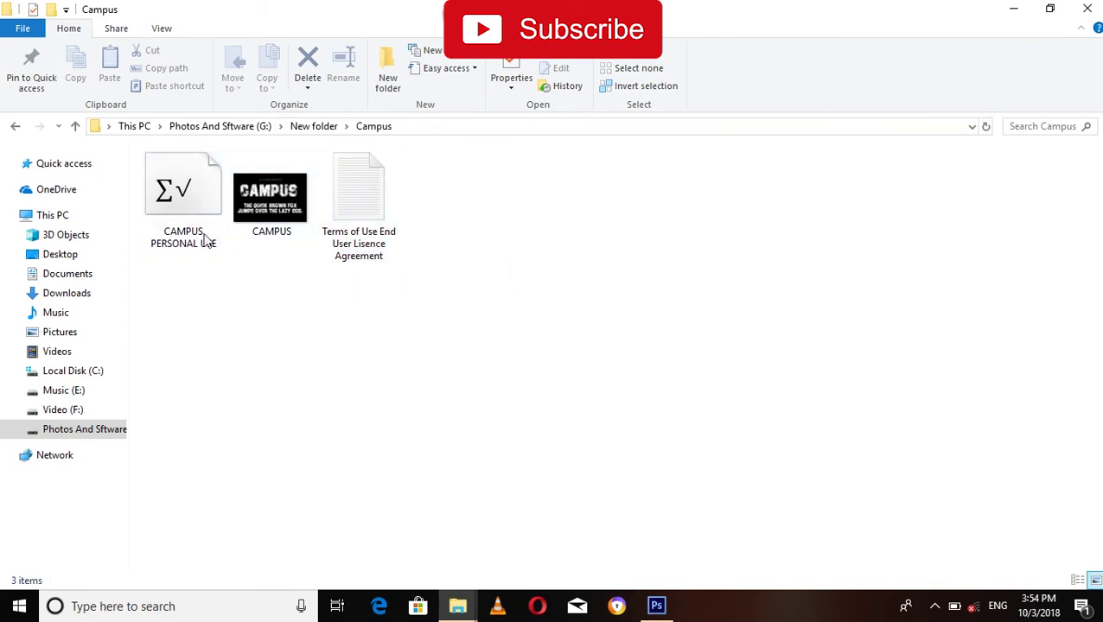
left_click(370, 202)
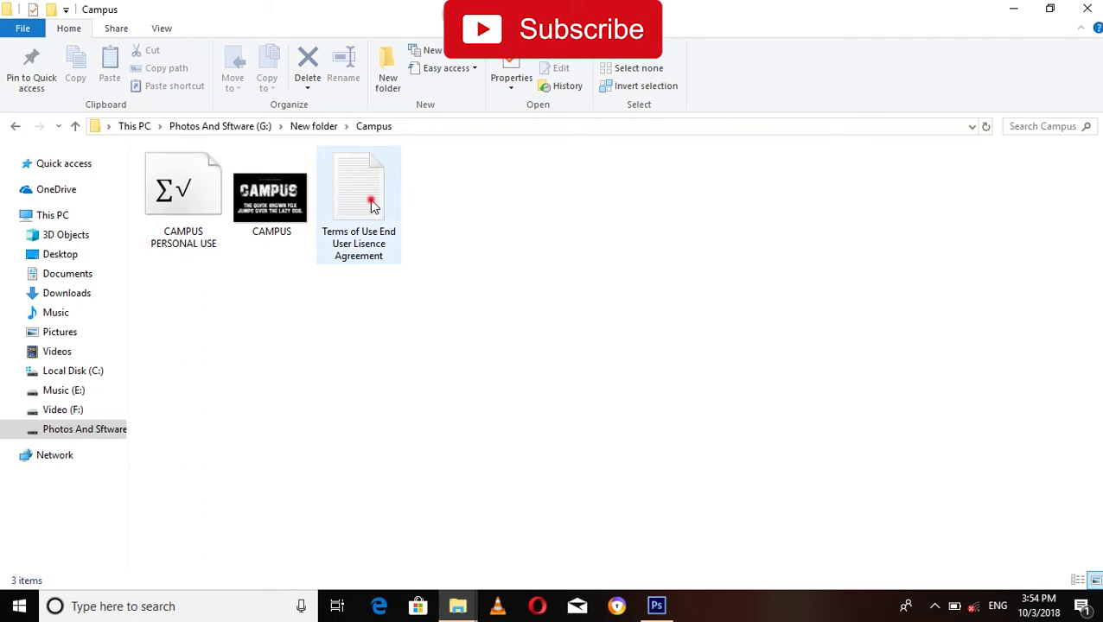
left_click(369, 201)
double_click(370, 201)
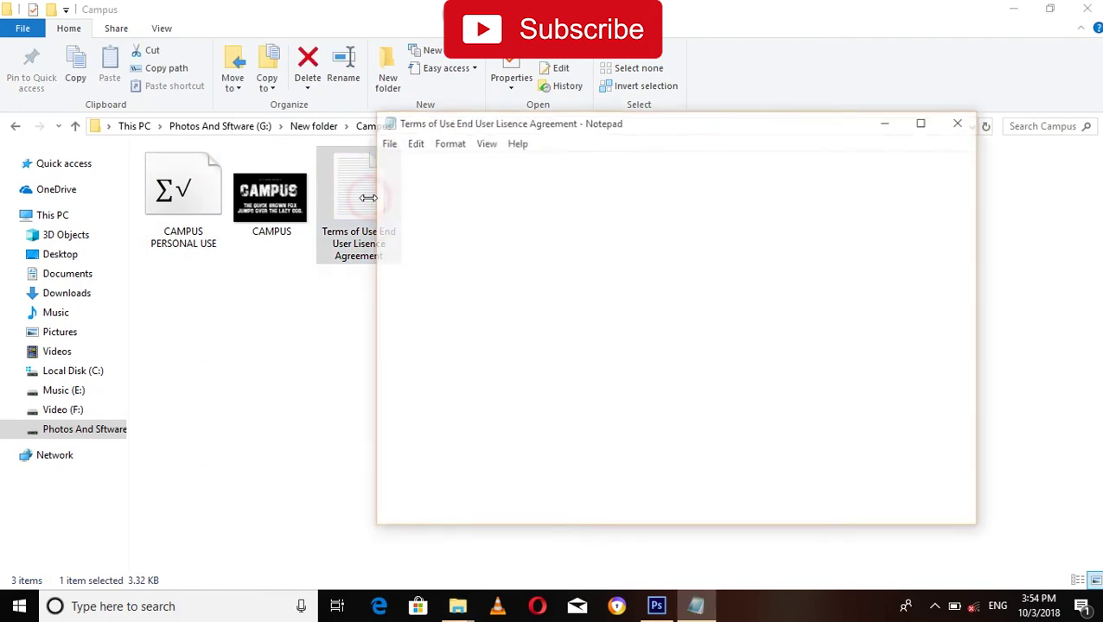
scroll(555, 294, "down", 4)
scroll(554, 294, "up", 3)
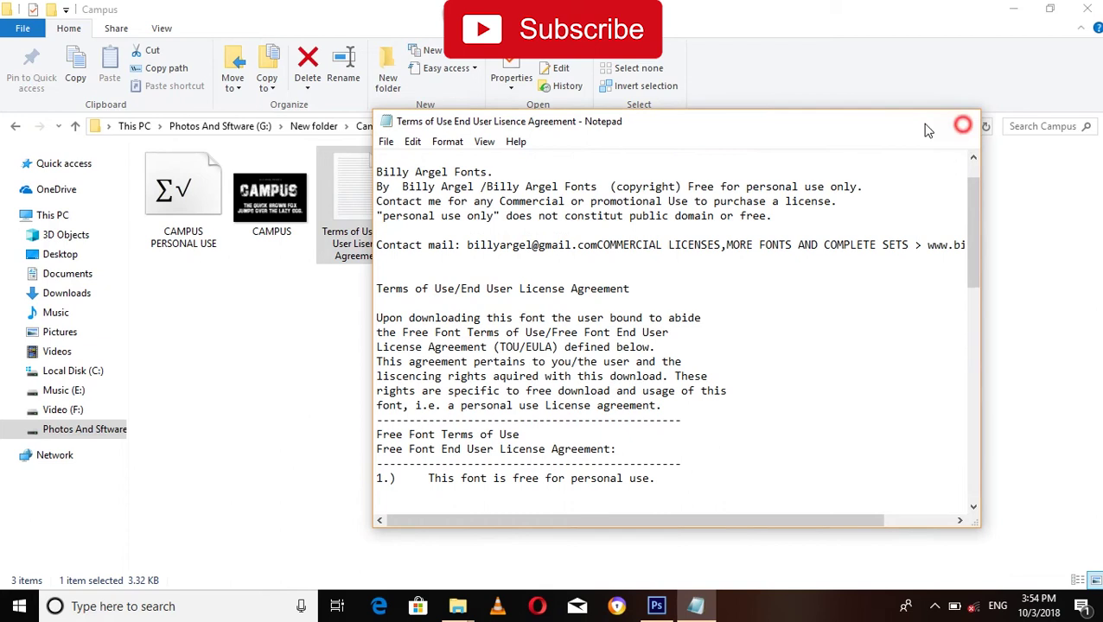
left_click(962, 121)
left_click(223, 404)
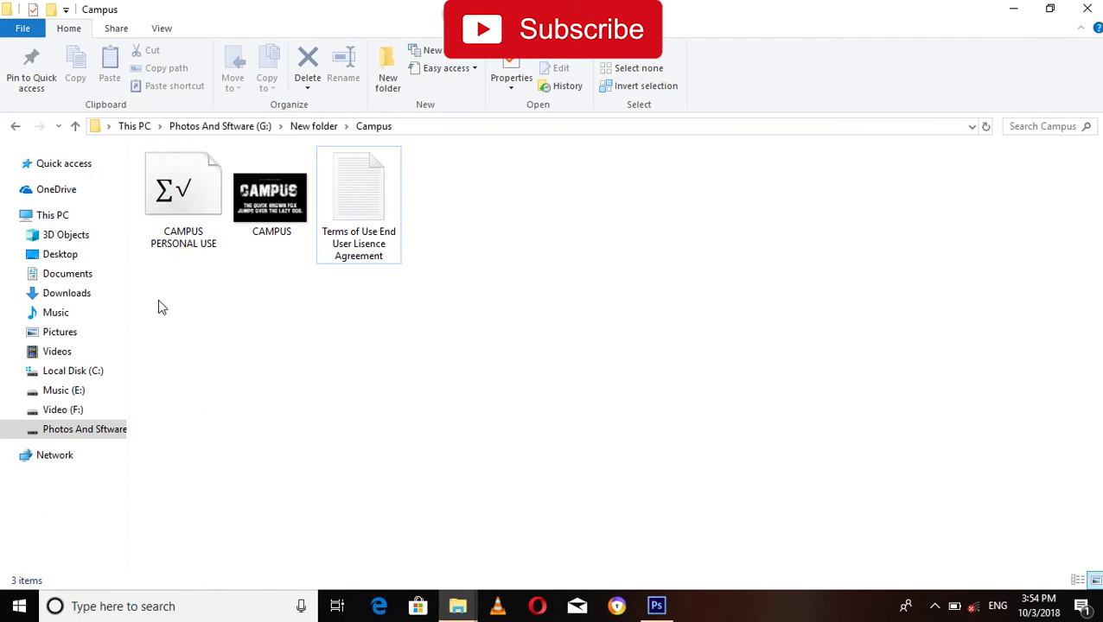
mouse_move(183, 199)
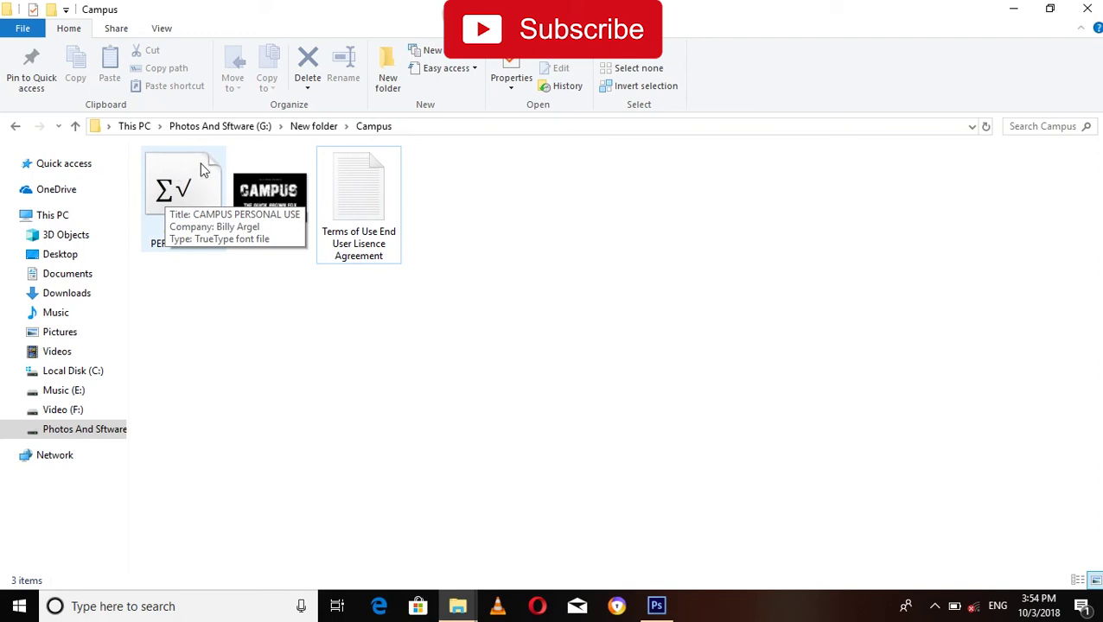
right_click(188, 200)
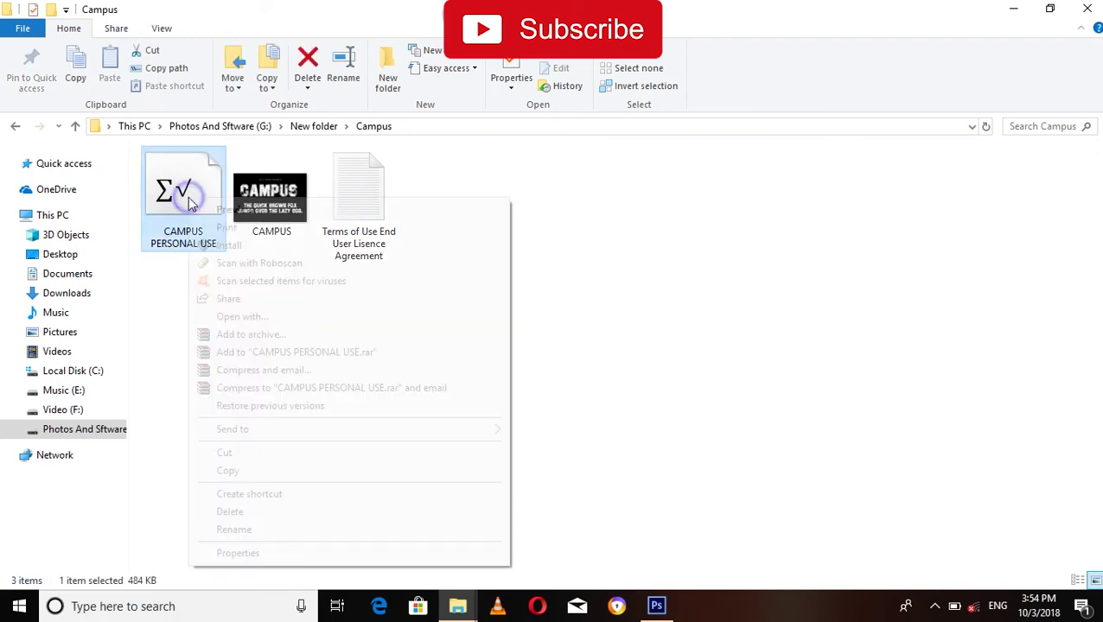
left_click(259, 555)
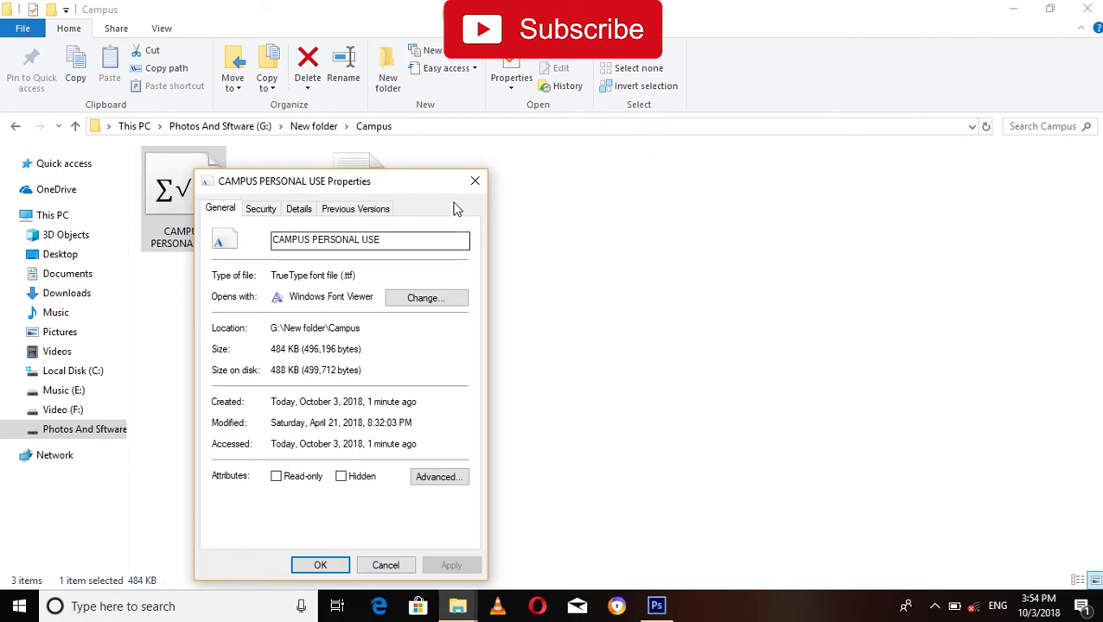
left_click(478, 182)
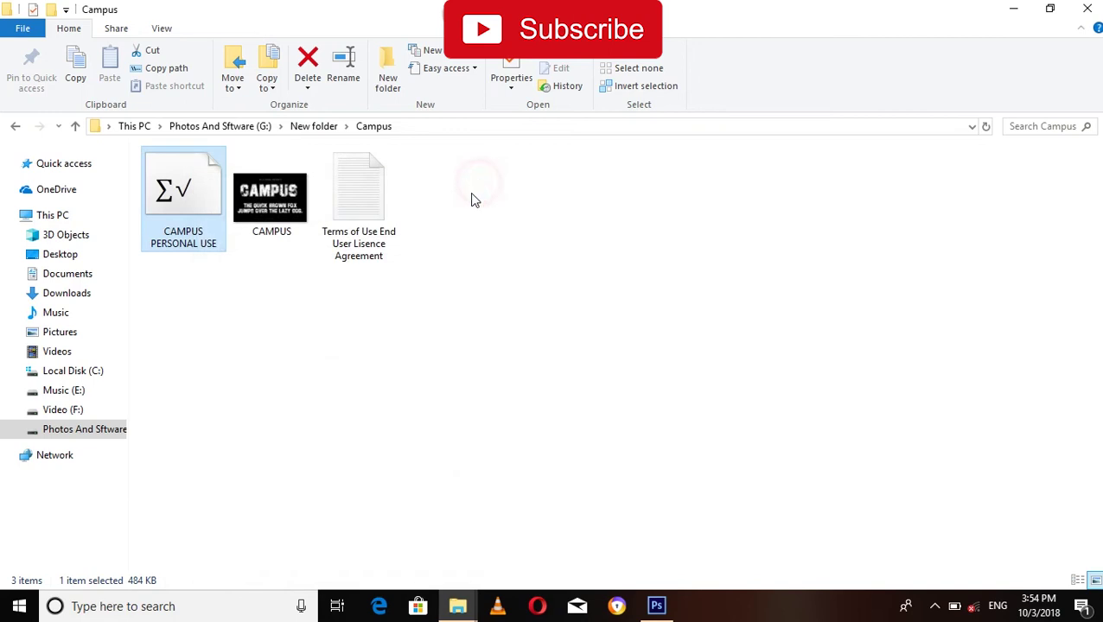
left_click(240, 370)
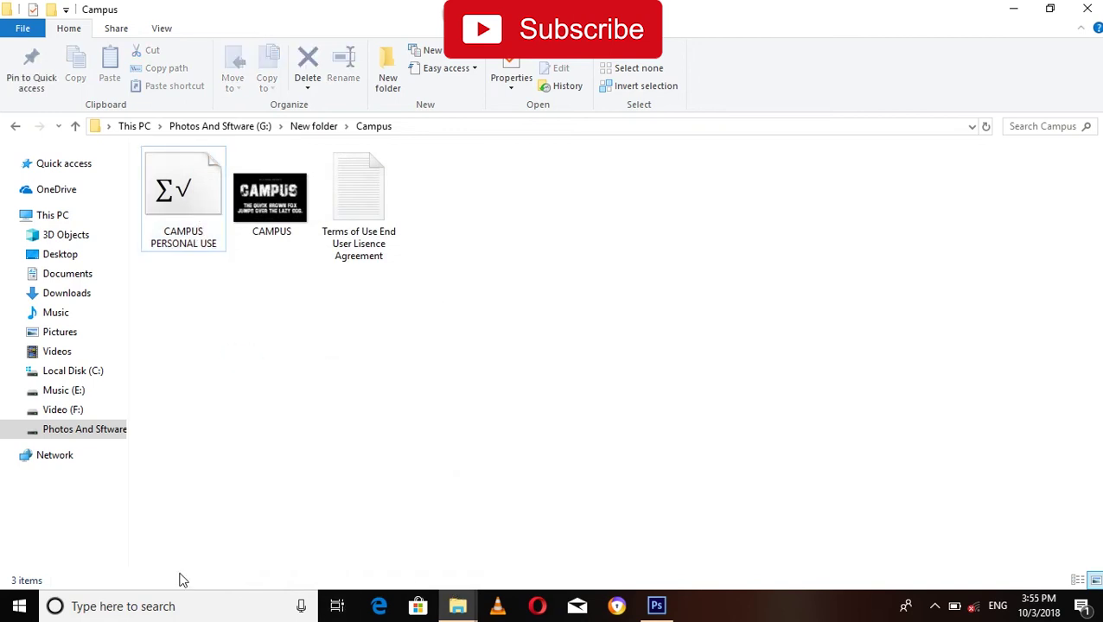
Step: Launch Control Panel by searching 'control', then filter by 'fon' and open Fonts
left_click(152, 609)
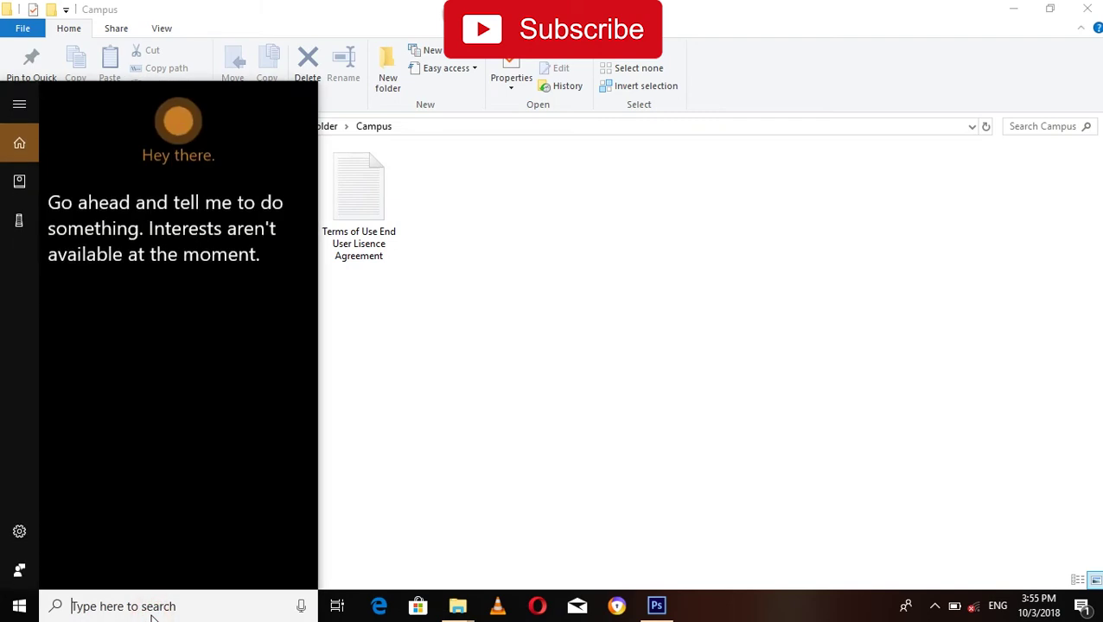
type("c")
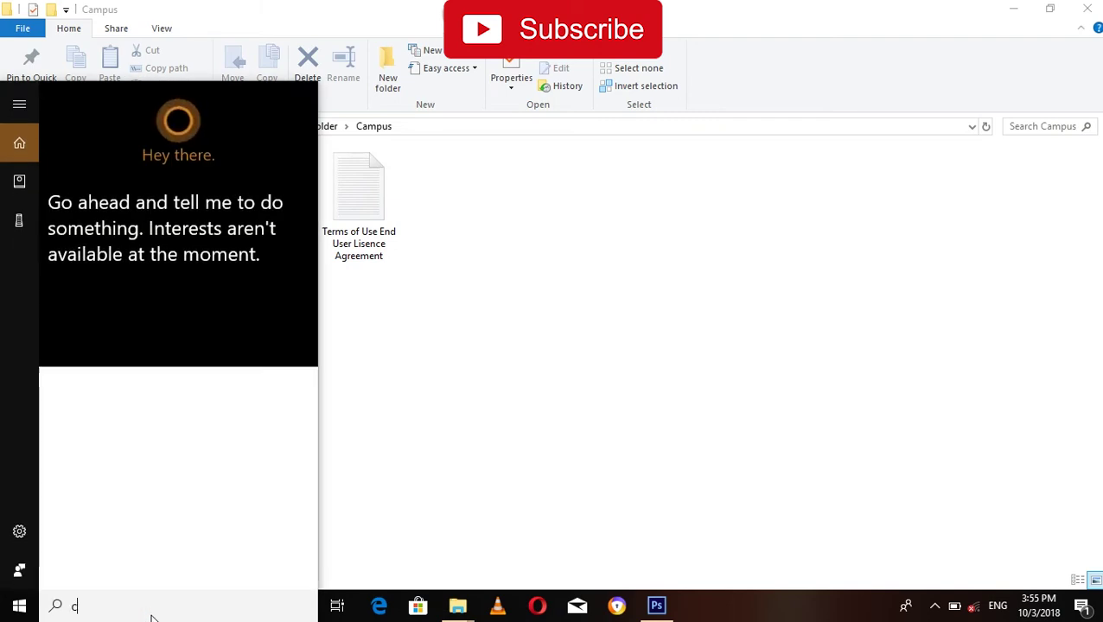
type("ontrol")
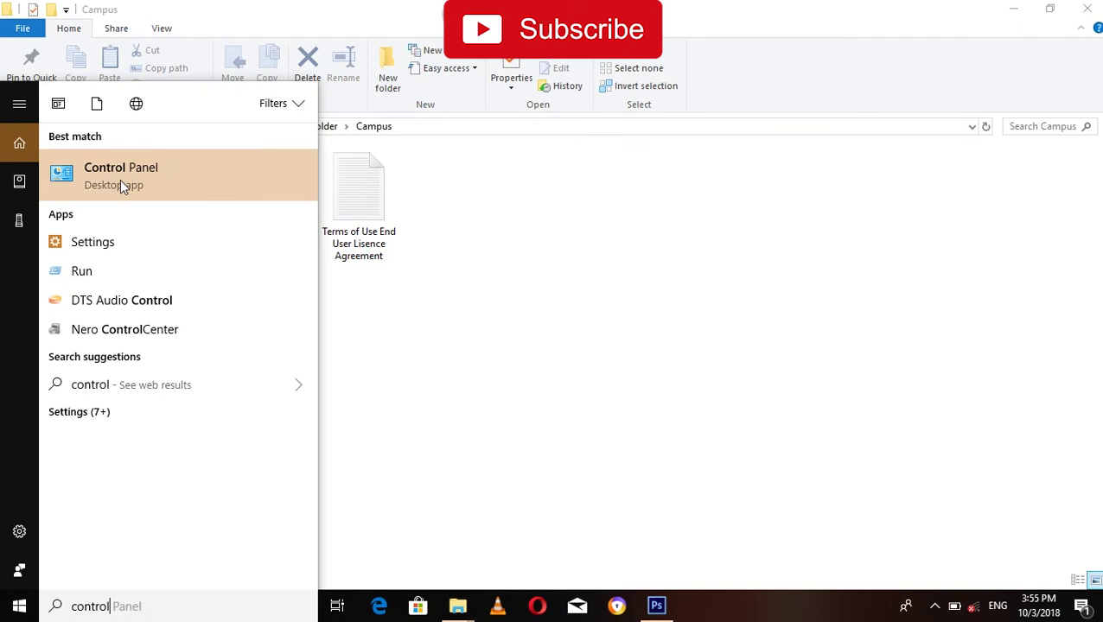
left_click(138, 174)
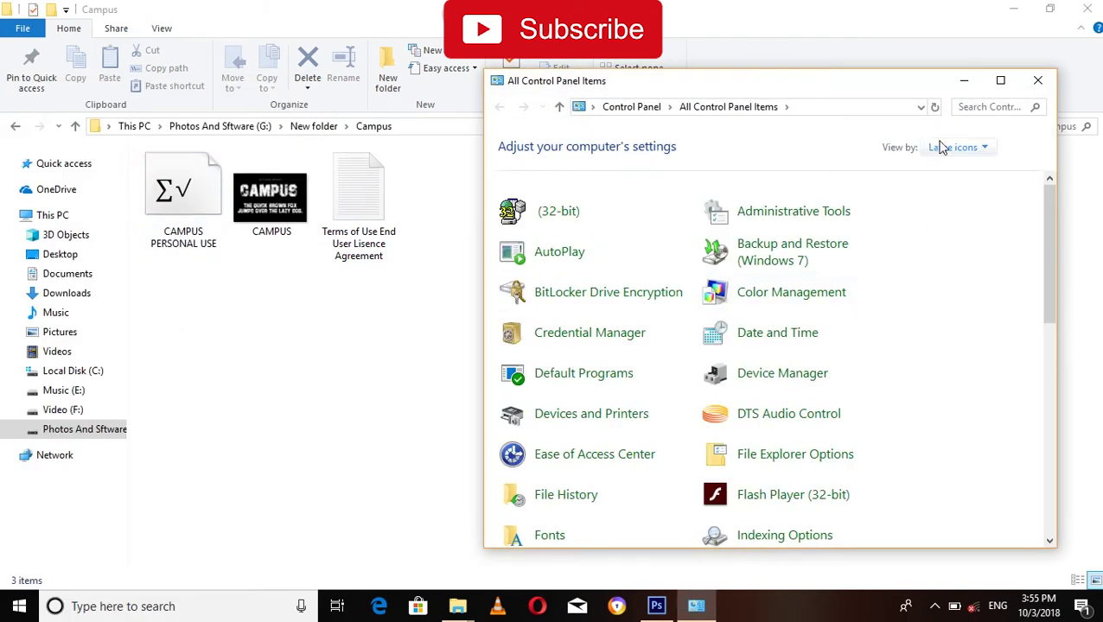
type("fon")
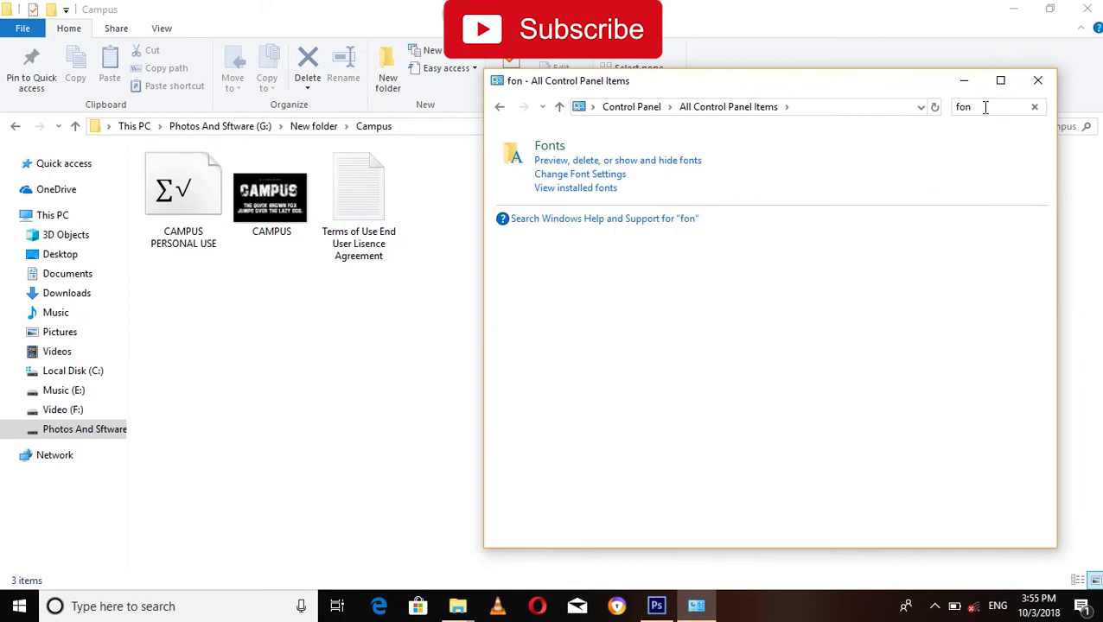
left_click(552, 146)
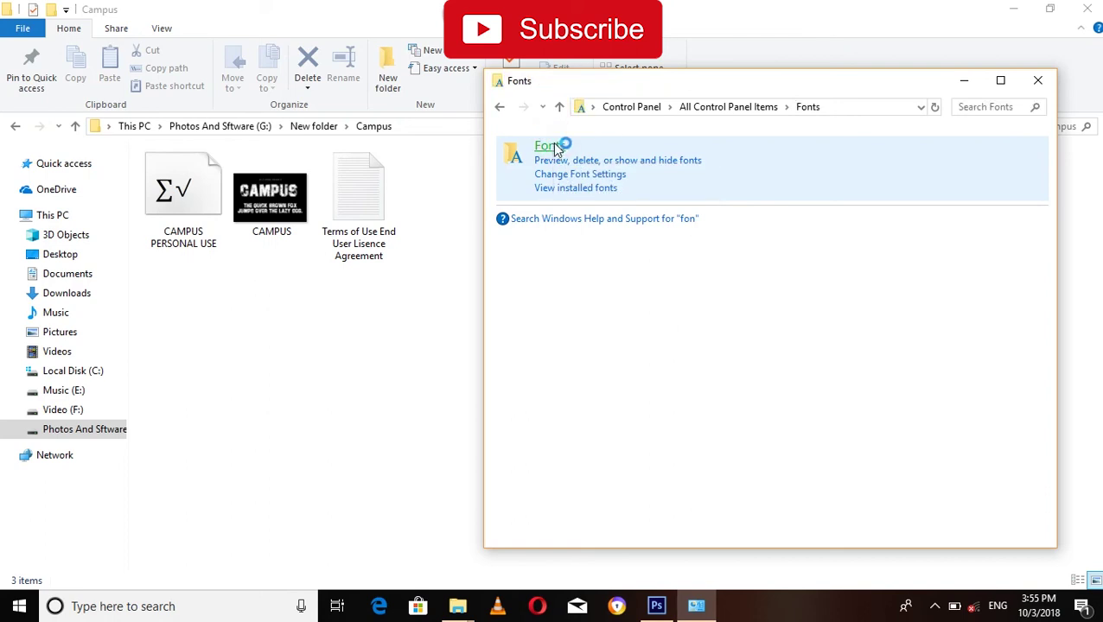
Step: Maximize Fonts, browse the 264 installed fonts, then restore it beside Explorer
left_click(1000, 81)
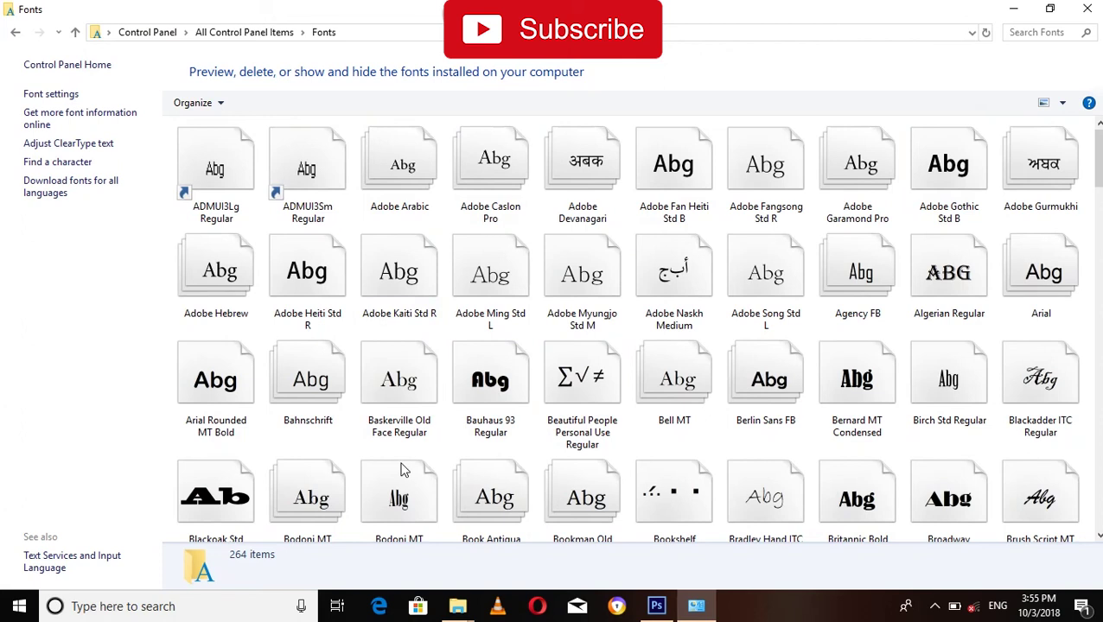
scroll(525, 361, "down", 5)
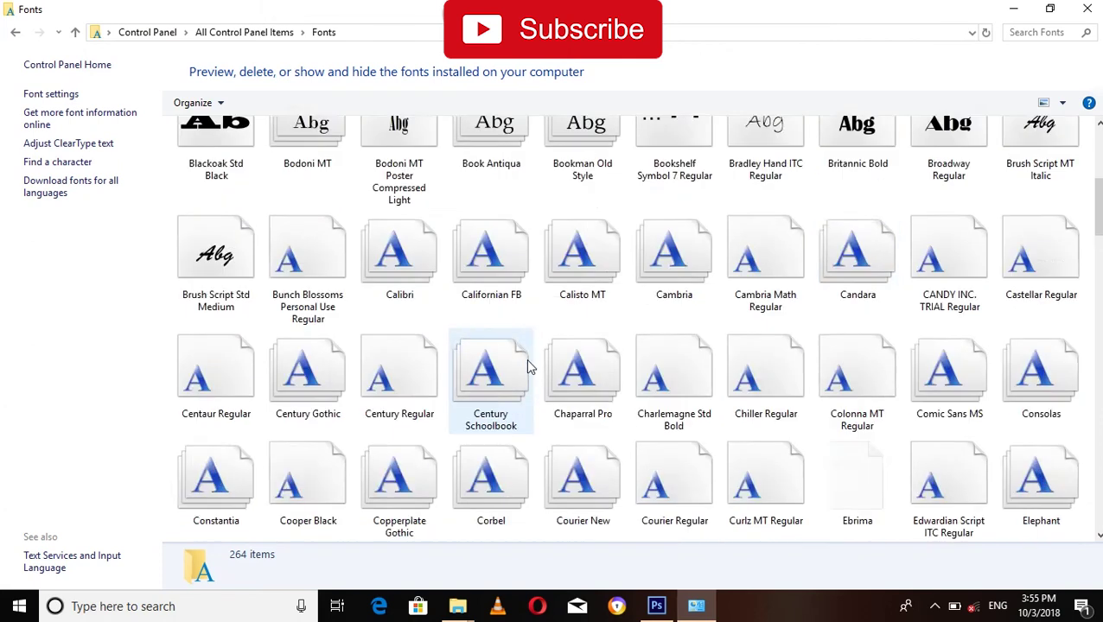
scroll(524, 363, "down", 10)
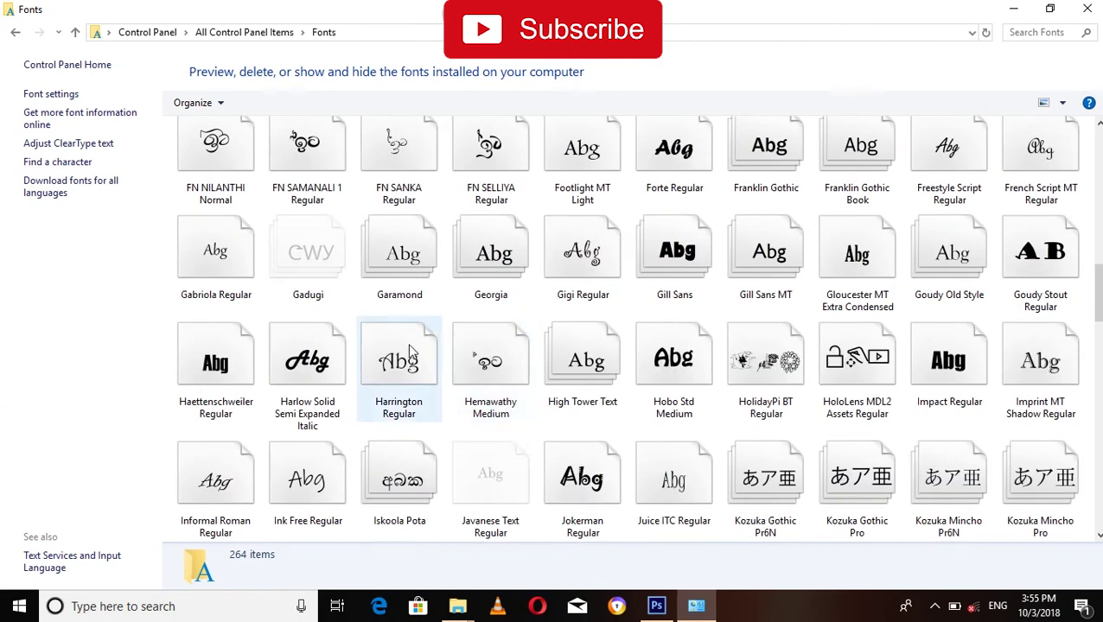
scroll(409, 349, "down", 5)
scroll(405, 349, "up", 8)
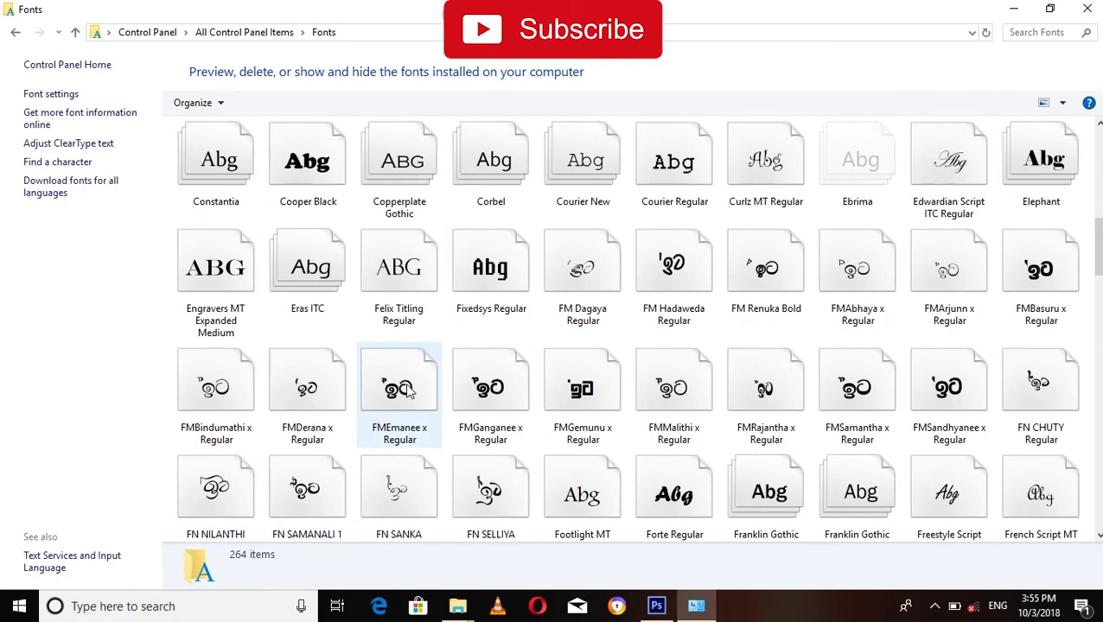
scroll(405, 385, "down", 5)
scroll(404, 388, "down", 7)
scroll(406, 398, "down", 2)
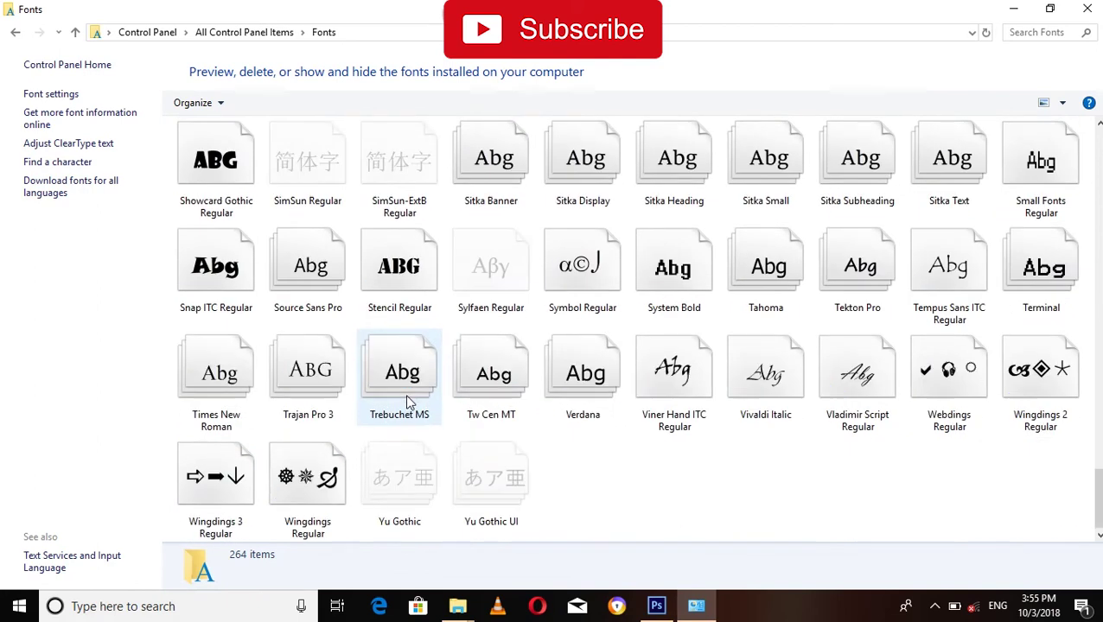
scroll(405, 394, "up", 10)
scroll(406, 394, "up", 5)
scroll(837, 452, "down", 2)
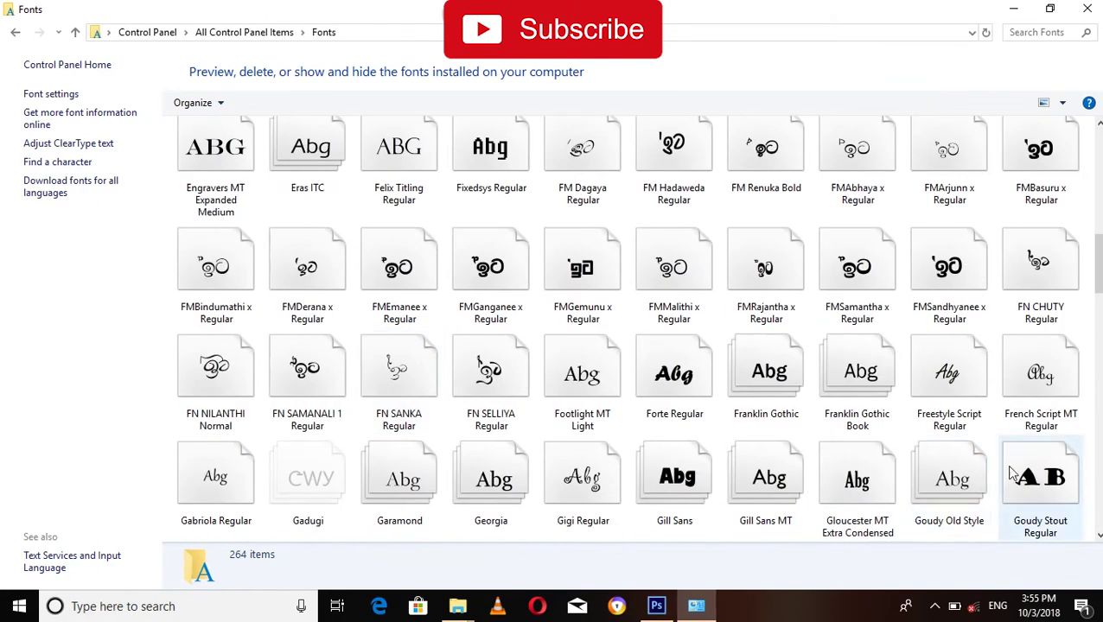
scroll(1000, 493, "down", 2)
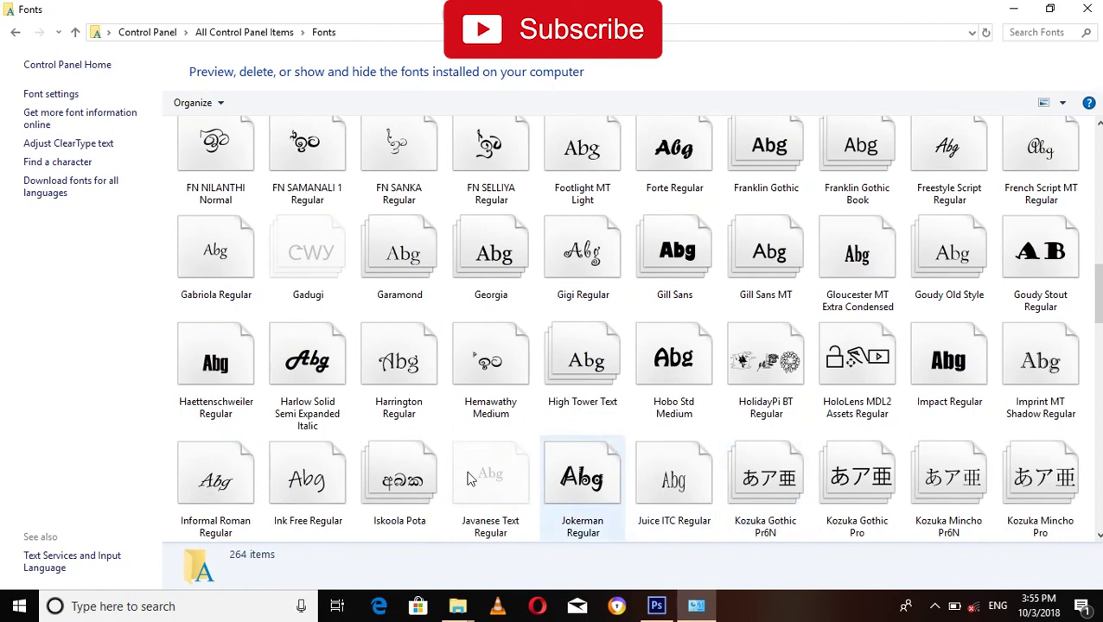
scroll(303, 432, "up", 5)
scroll(302, 433, "up", 3)
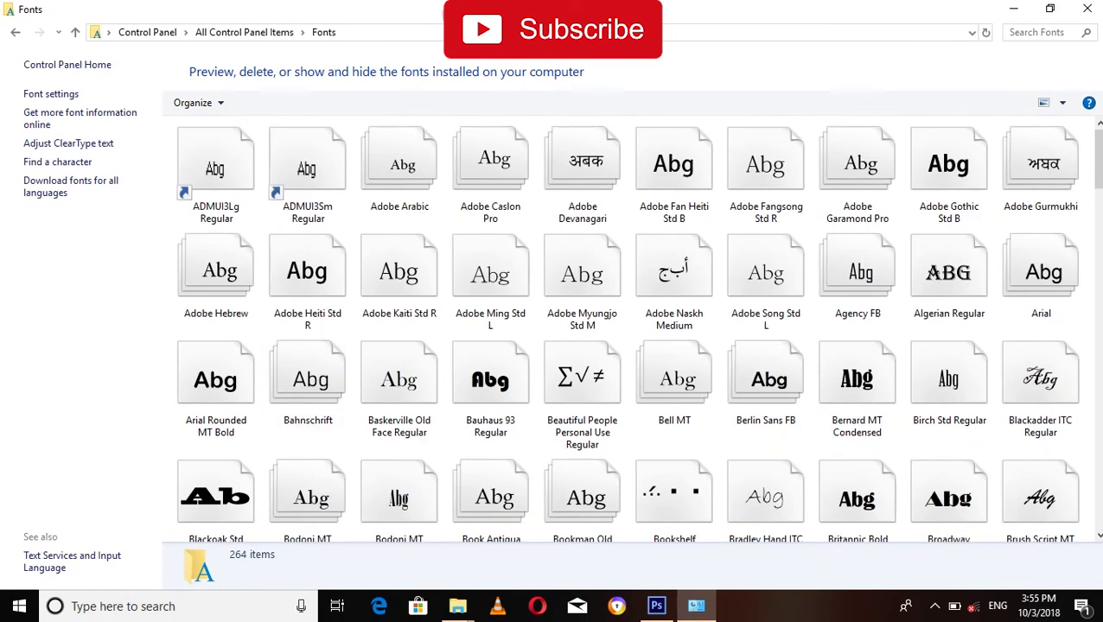
left_click(1061, 9)
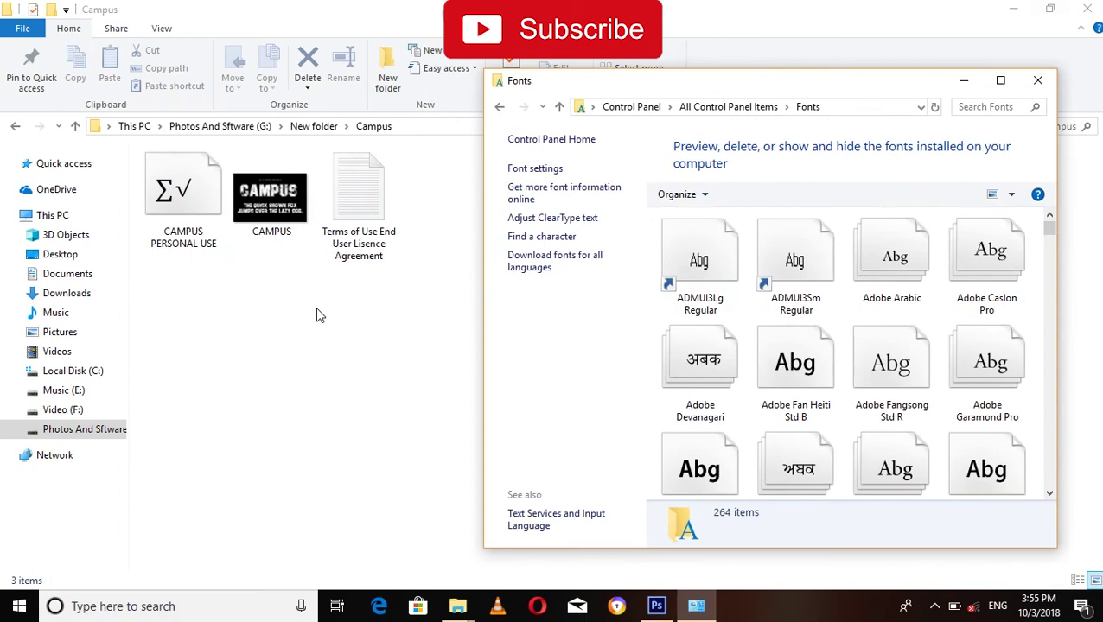
Step: Drag the CAMPUS PERSONAL USE font into Fonts, then search 'campu' to confirm it
mouse_move(182, 192)
left_mouse_down()
mouse_move(204, 283)
mouse_move(263, 308)
mouse_move(461, 337)
mouse_move(801, 334)
left_mouse_up()
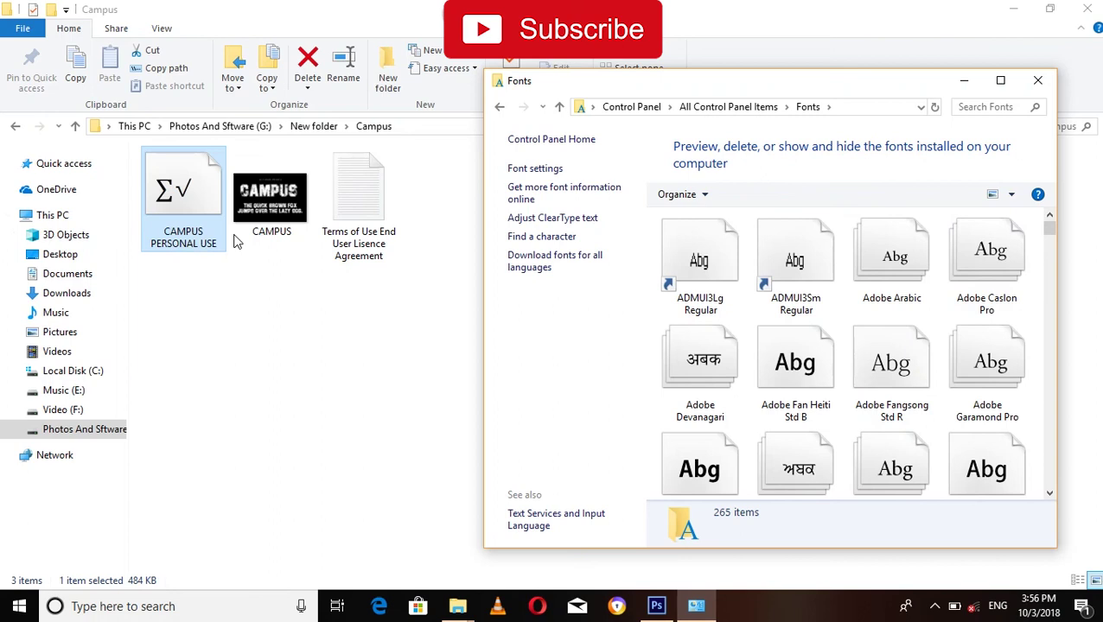
left_click(979, 106)
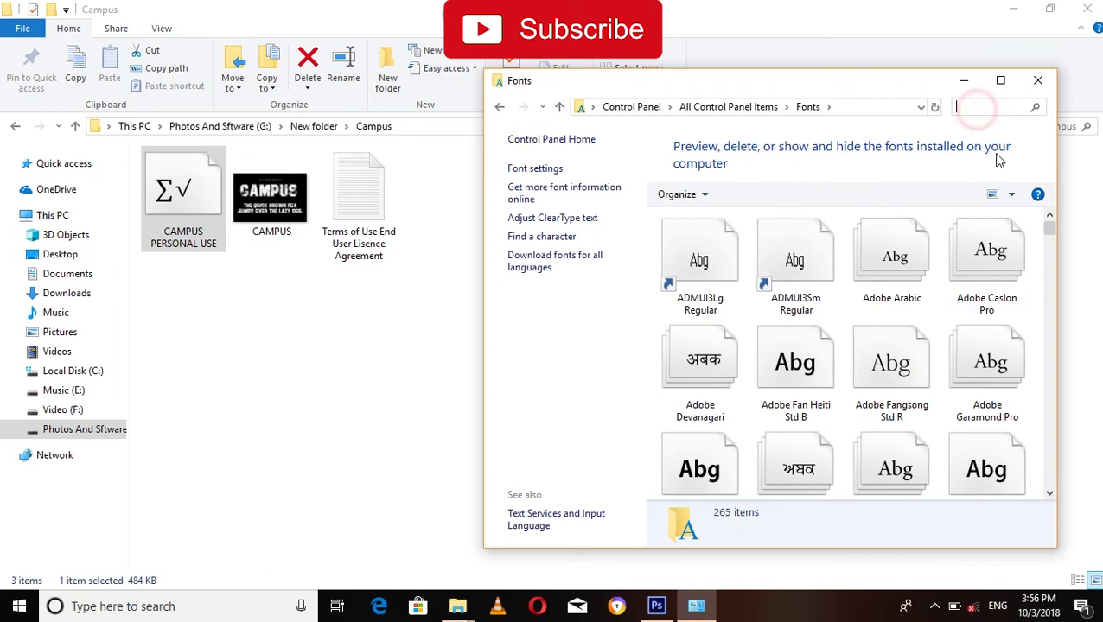
type("campu")
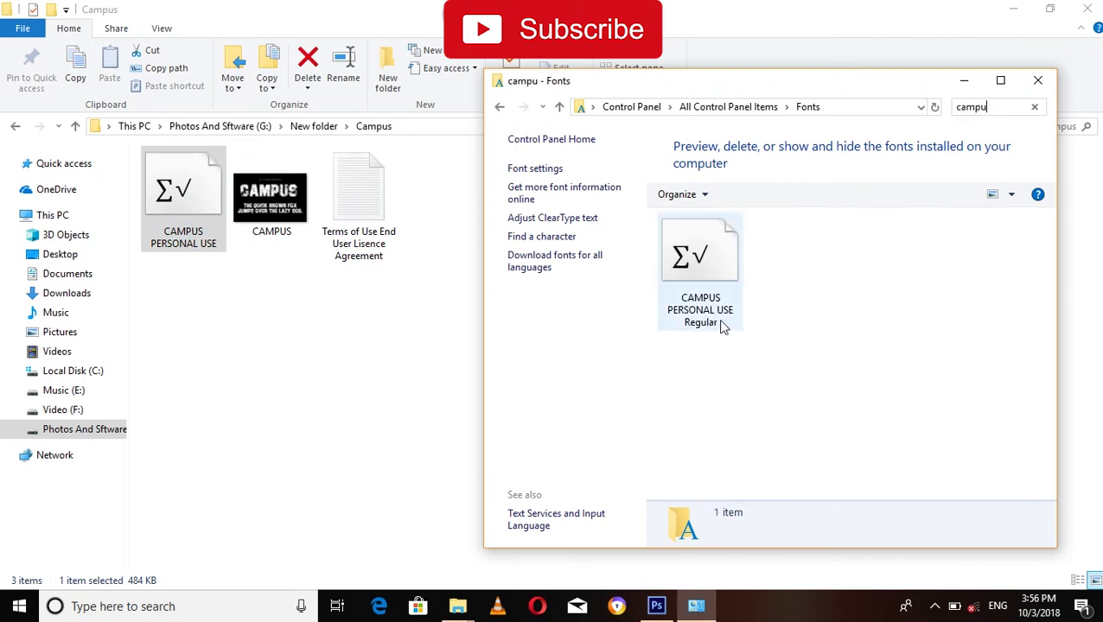
Step: Return to Photoshop and clear the existing TECH M text
left_click(657, 604)
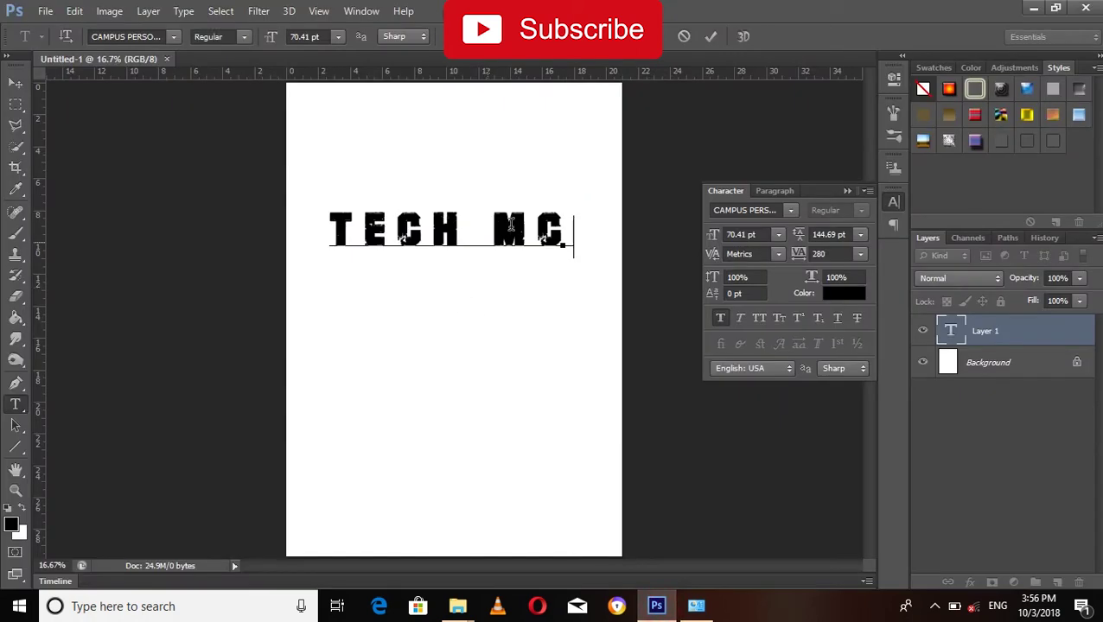
key("BackSpace")
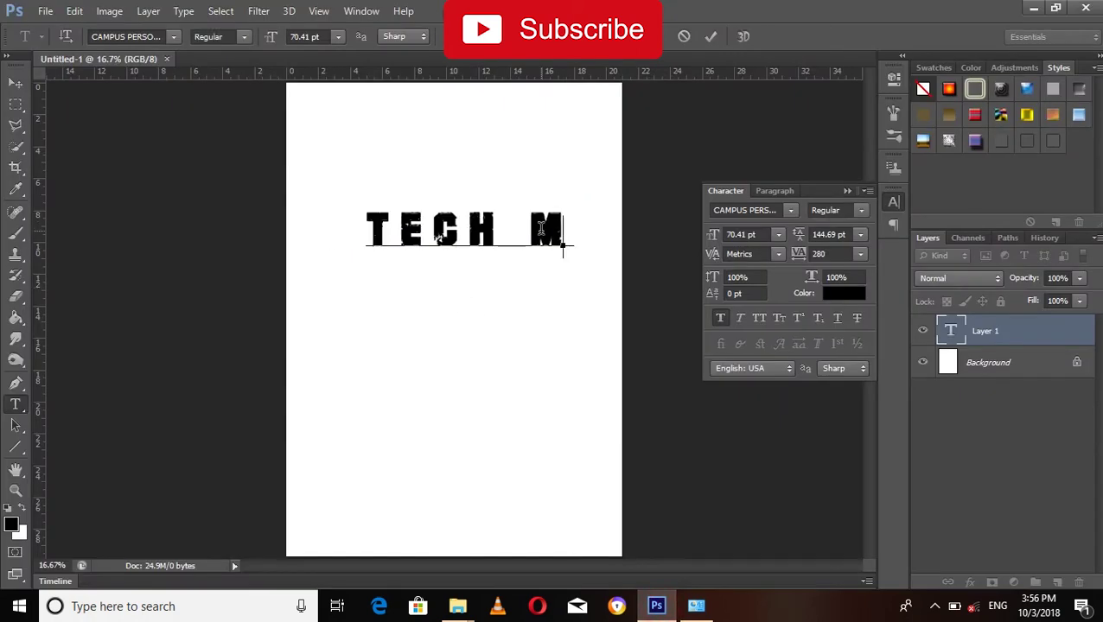
key("ctrl+a")
key("BackSpace")
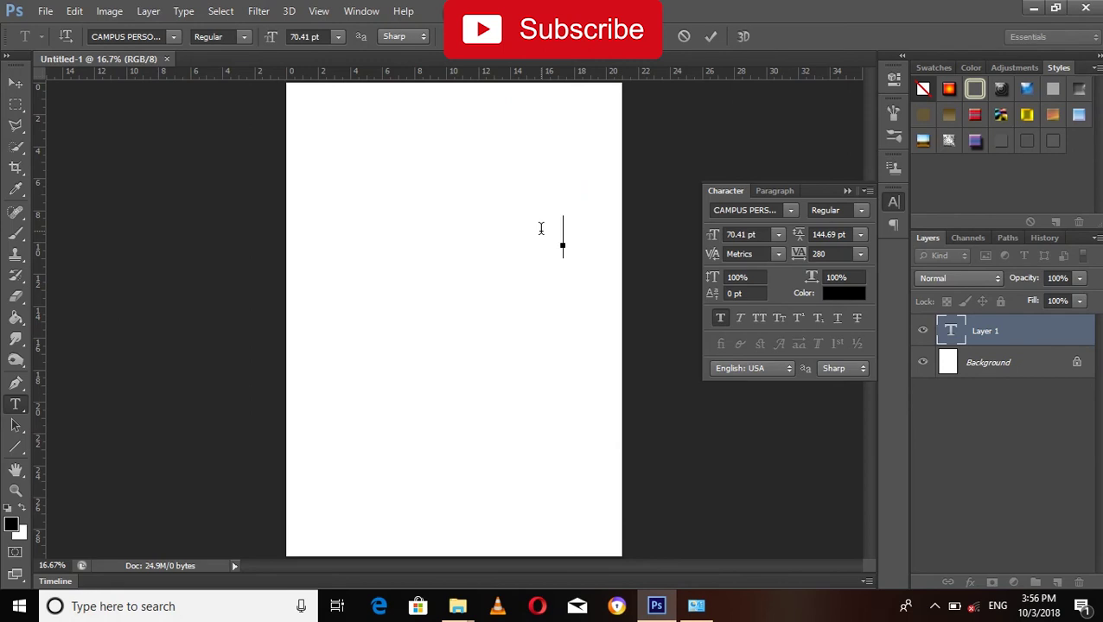
Step: Set the font family to CAMPUS PERSONAL USE and type TECH MC
left_click(174, 37)
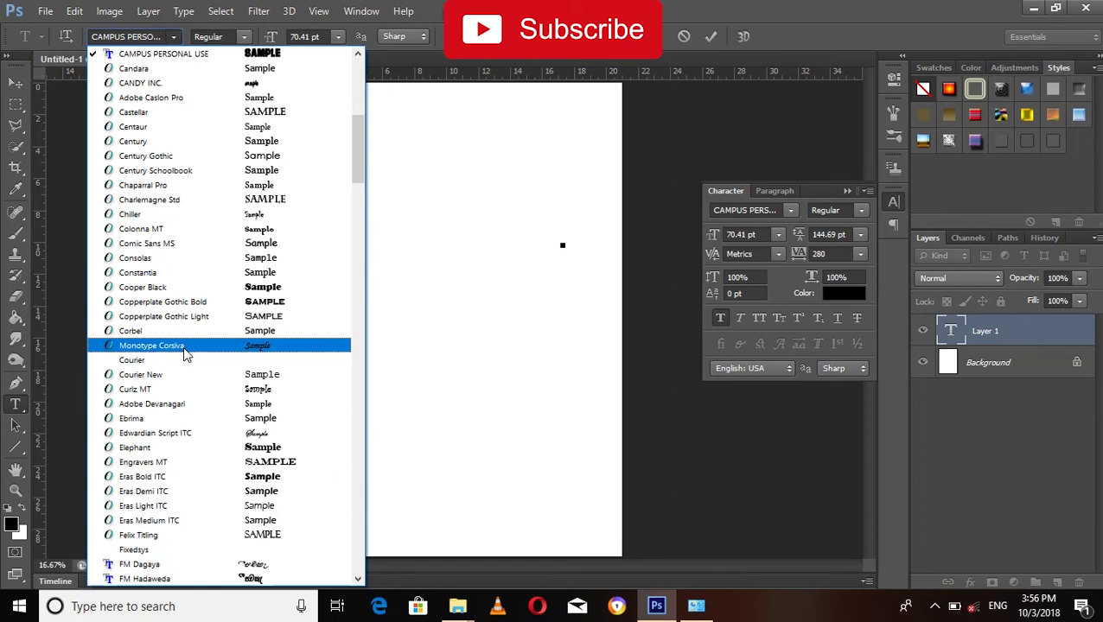
scroll(181, 346, "up", 1)
scroll(177, 336, "up", 1)
scroll(177, 333, "up", 1)
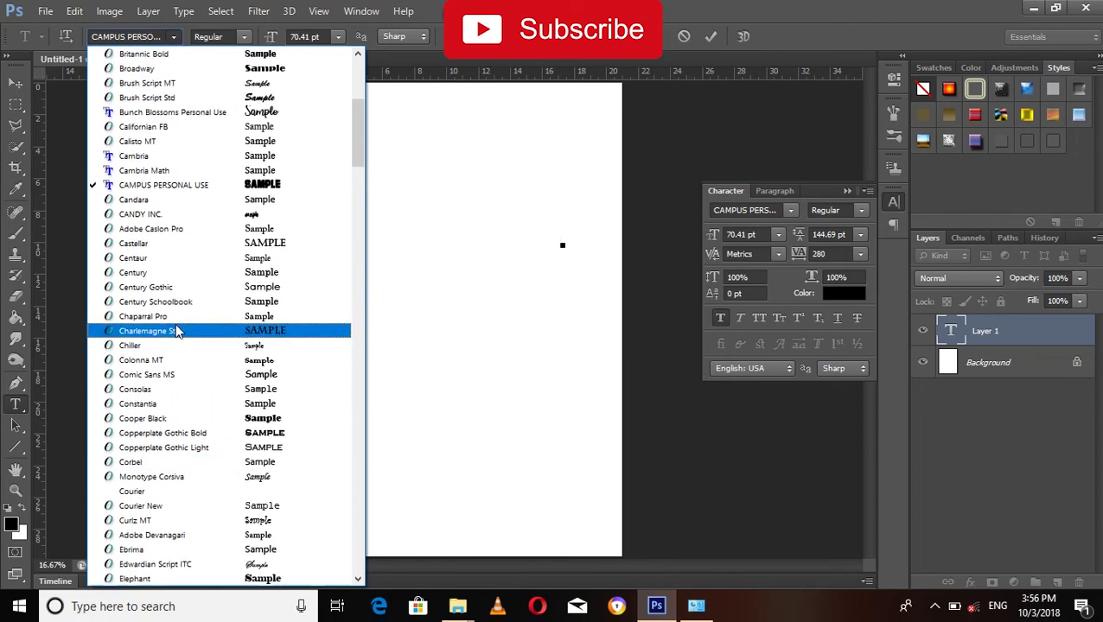
left_click(167, 186)
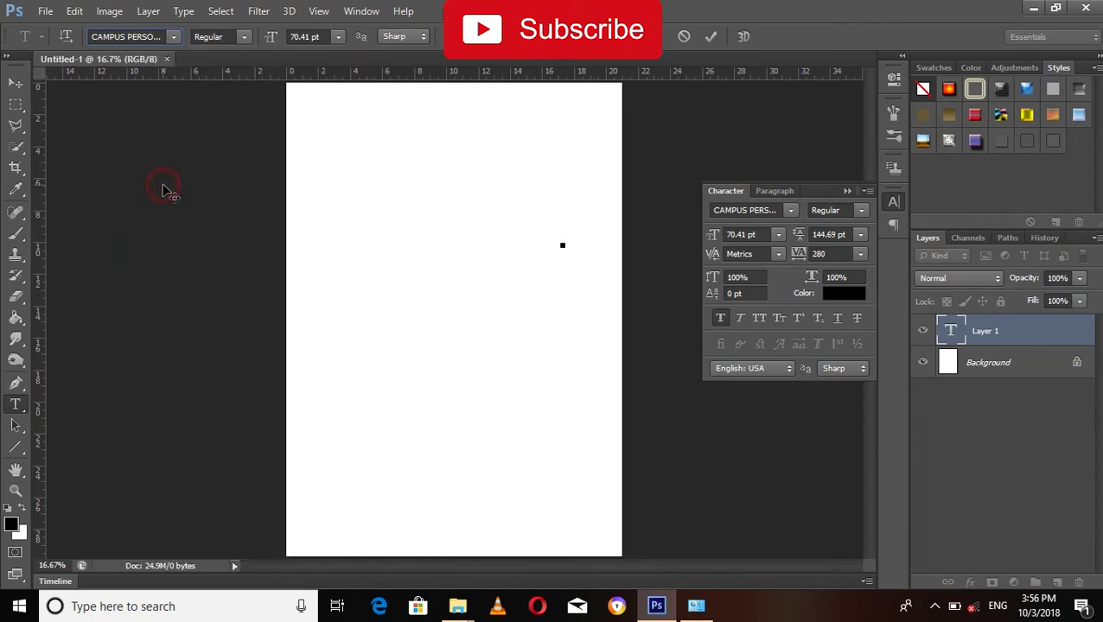
type("T")
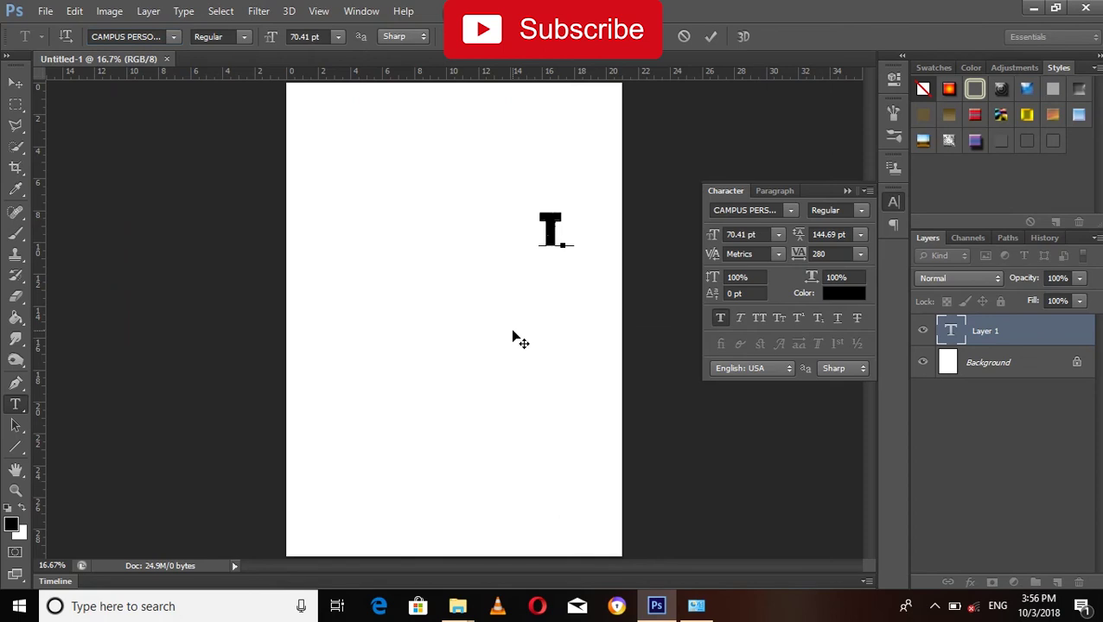
type("ECH MC")
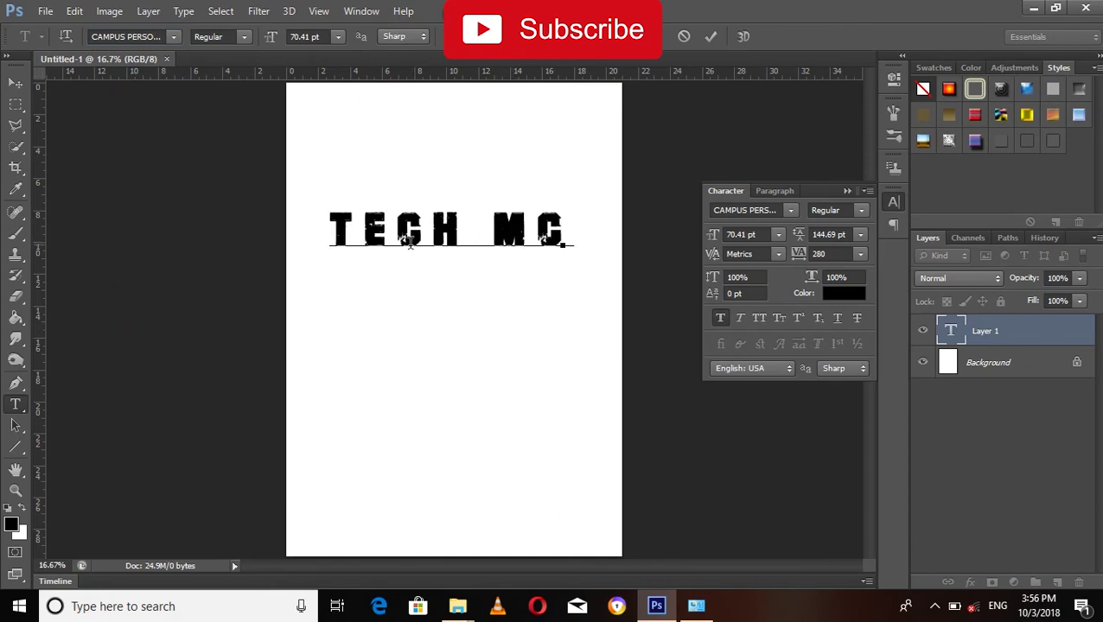
scroll(363, 221, "up", 3)
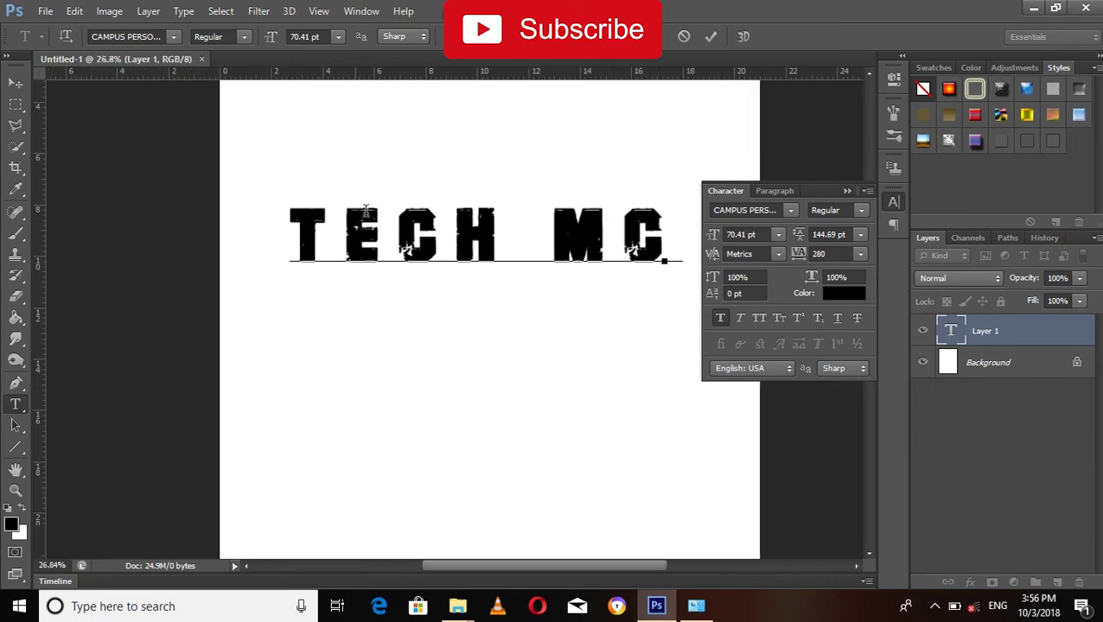
scroll(359, 216, "up", 1)
scroll(467, 276, "up", 1)
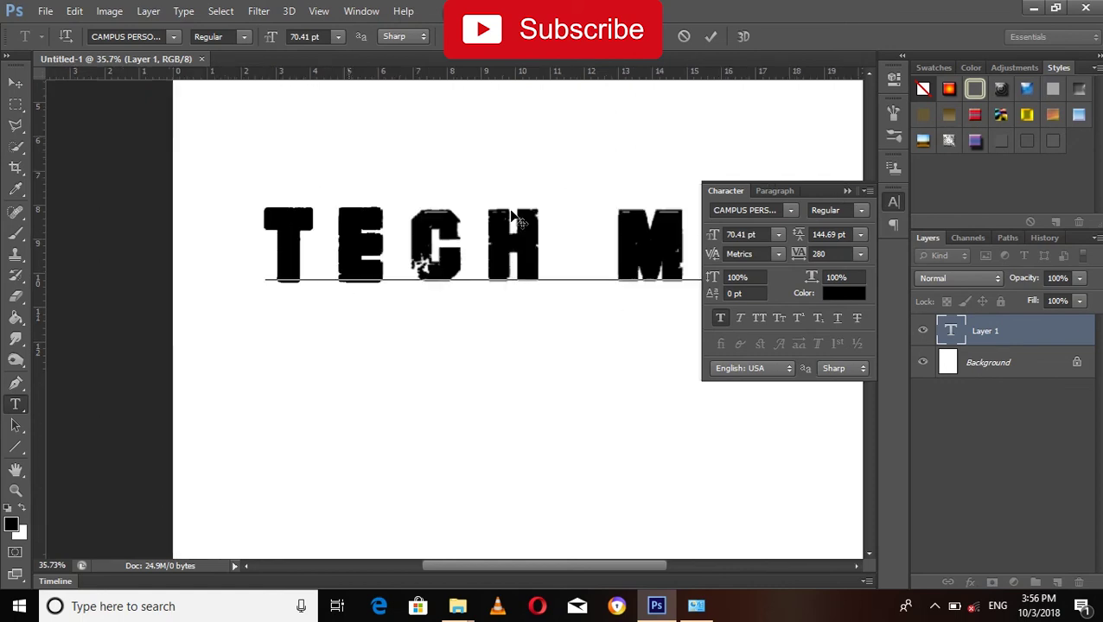
scroll(443, 279, "up", 1)
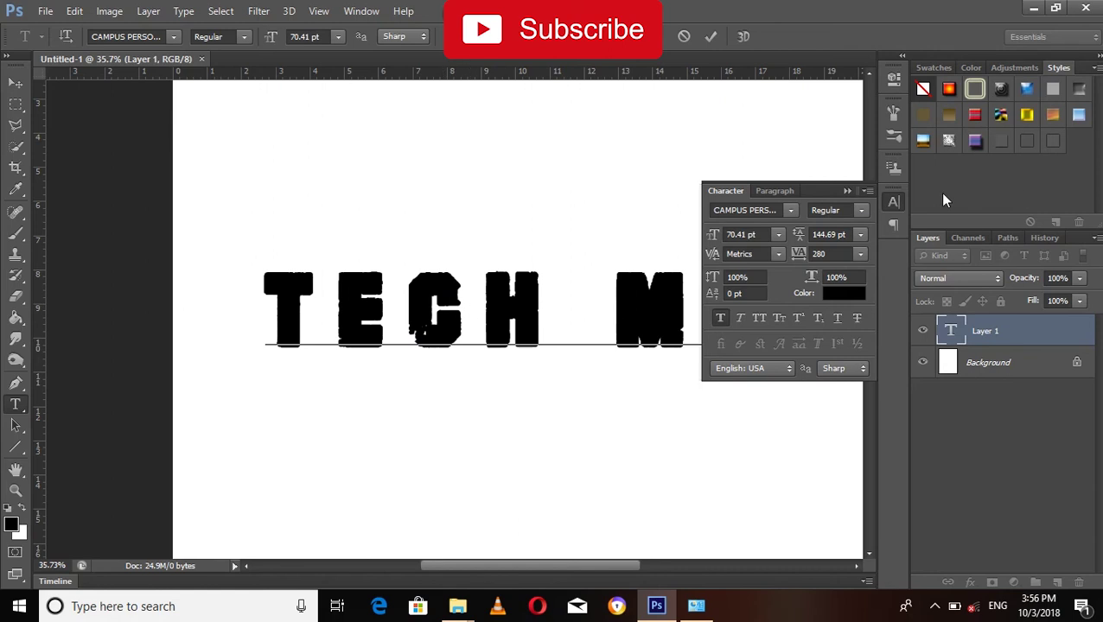
Step: Inspect TECH MC up close, then bring the Fonts window and Campus folder forward
left_click(848, 191)
scroll(424, 341, "up", 2)
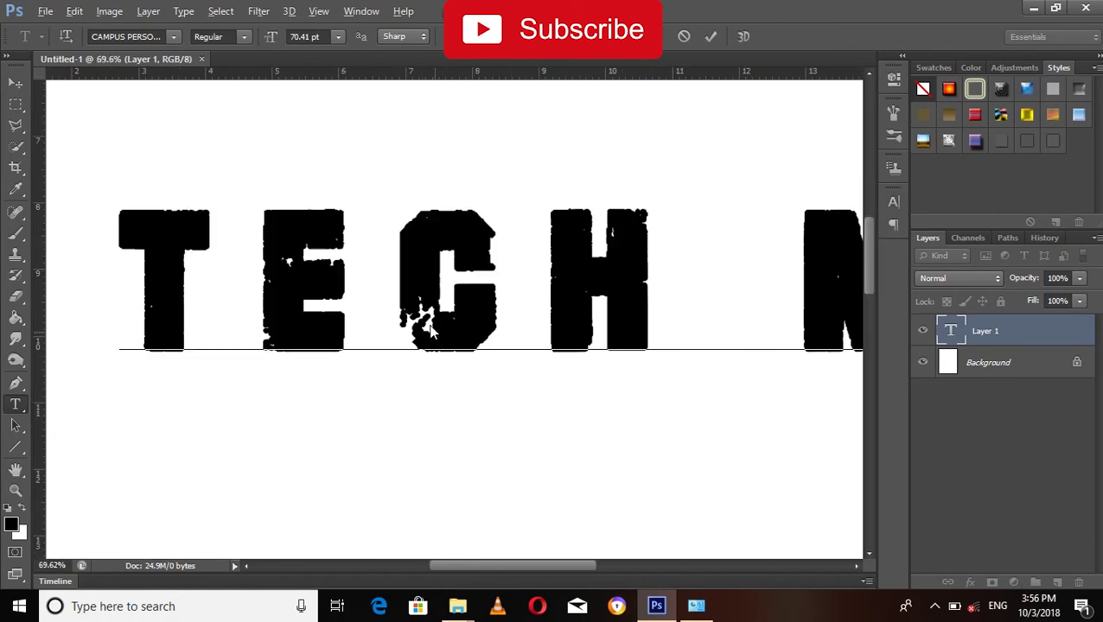
scroll(523, 337, "down", 2)
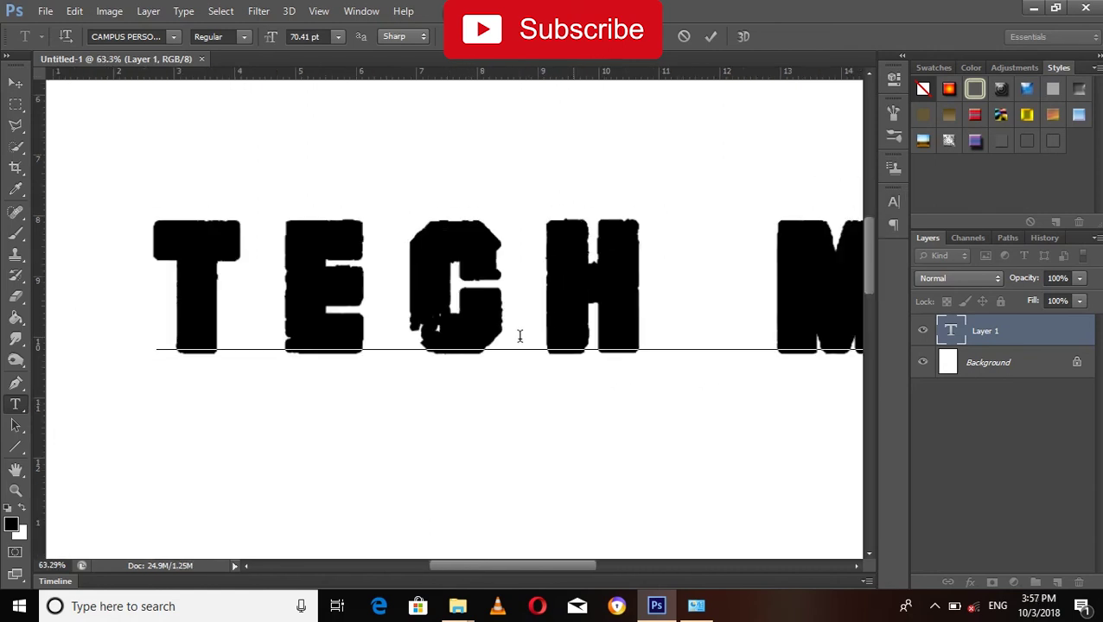
scroll(515, 344, "down", 2)
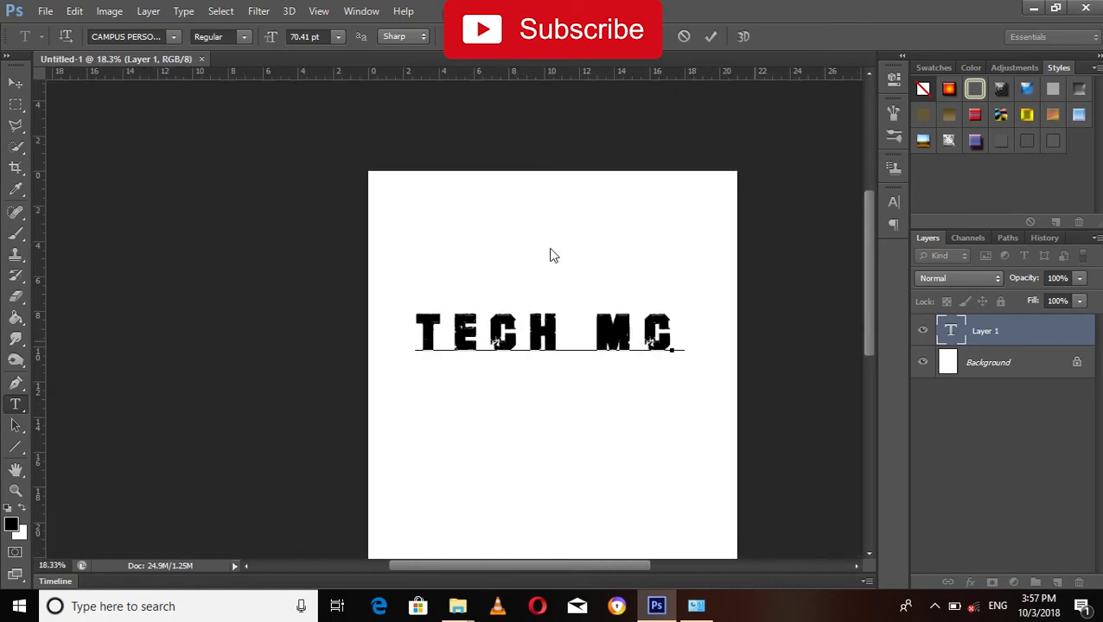
left_click(695, 608)
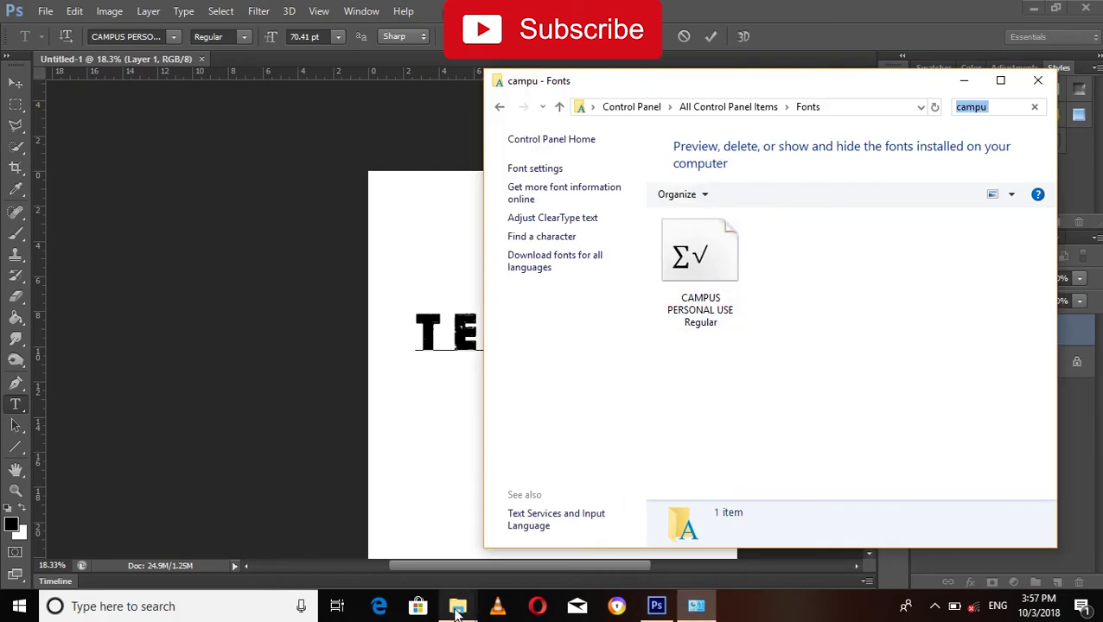
mouse_move(457, 607)
mouse_move(544, 529)
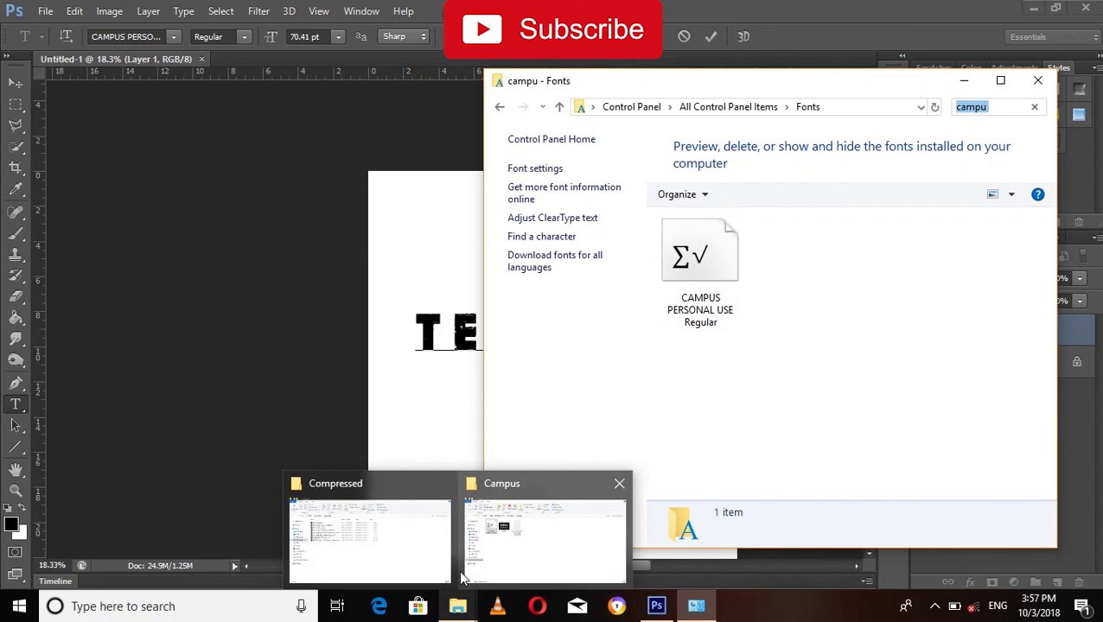
left_click(524, 553)
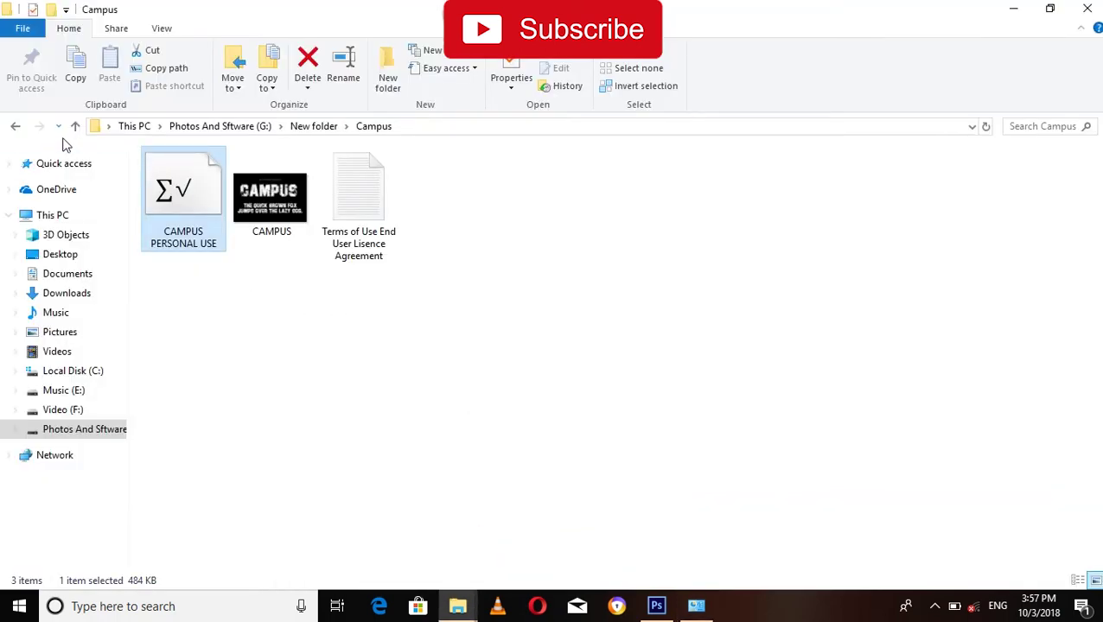
Step: Switch to the Compressed downloads window and open billy-argel_candy-inc in WinRAR
left_click(462, 608)
left_click(412, 525)
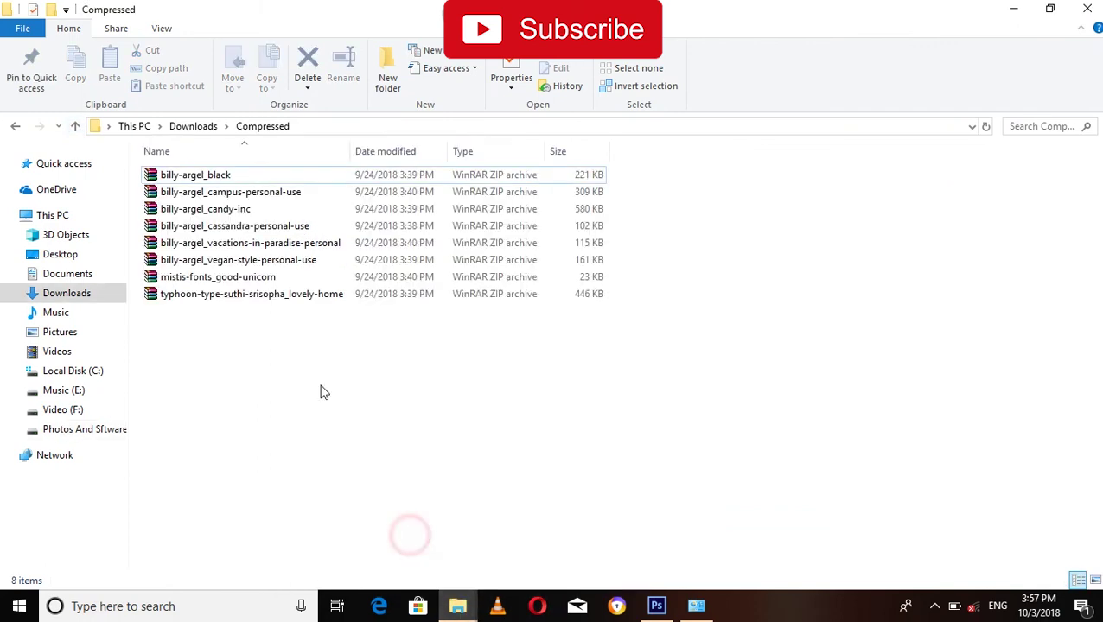
double_click(221, 210)
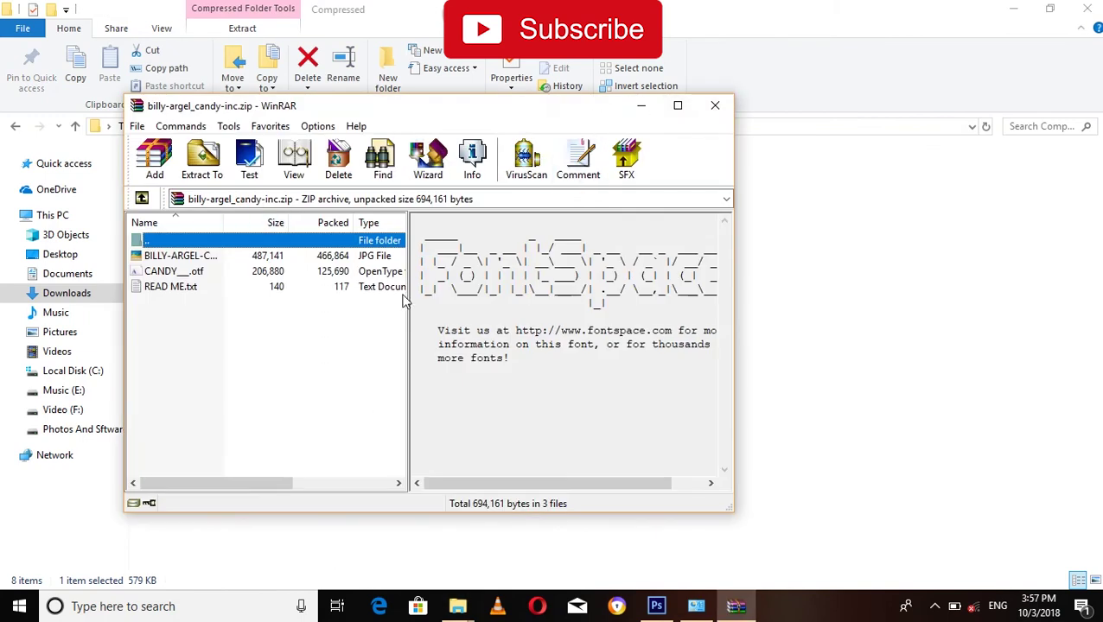
Step: Extract the candy-inc archive into a new 'Candy' folder under New folder on drive G
left_click(208, 166)
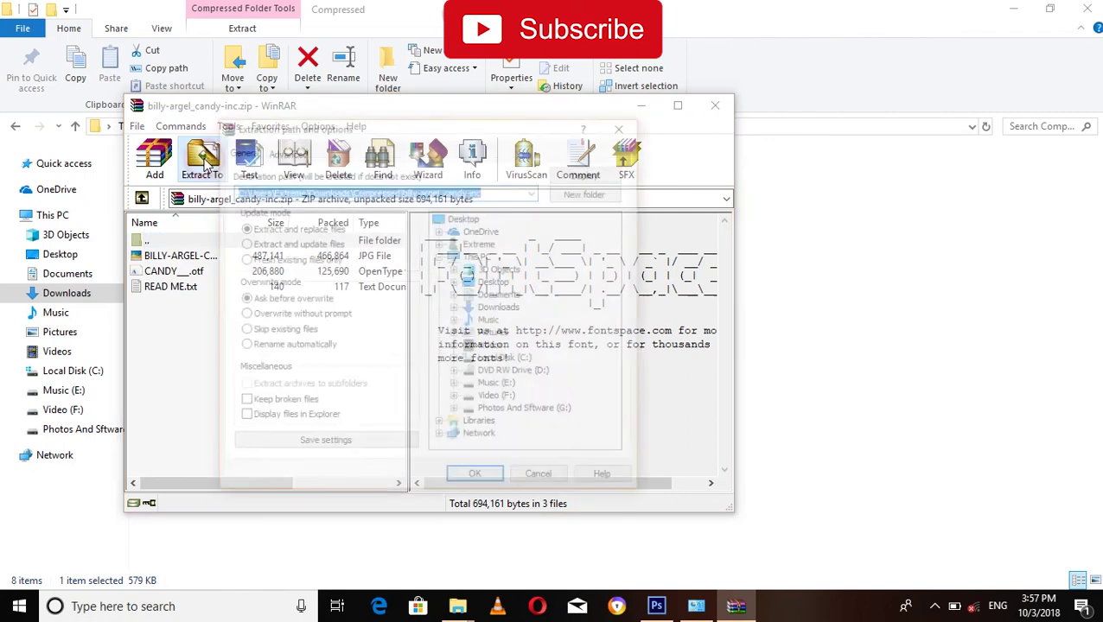
double_click(522, 414)
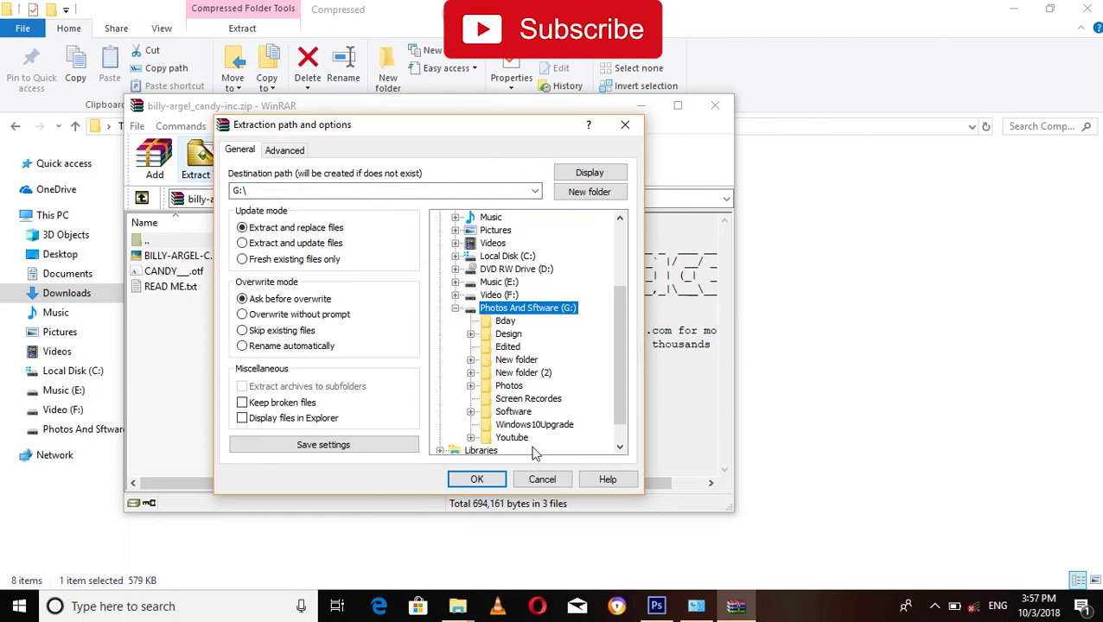
double_click(519, 361)
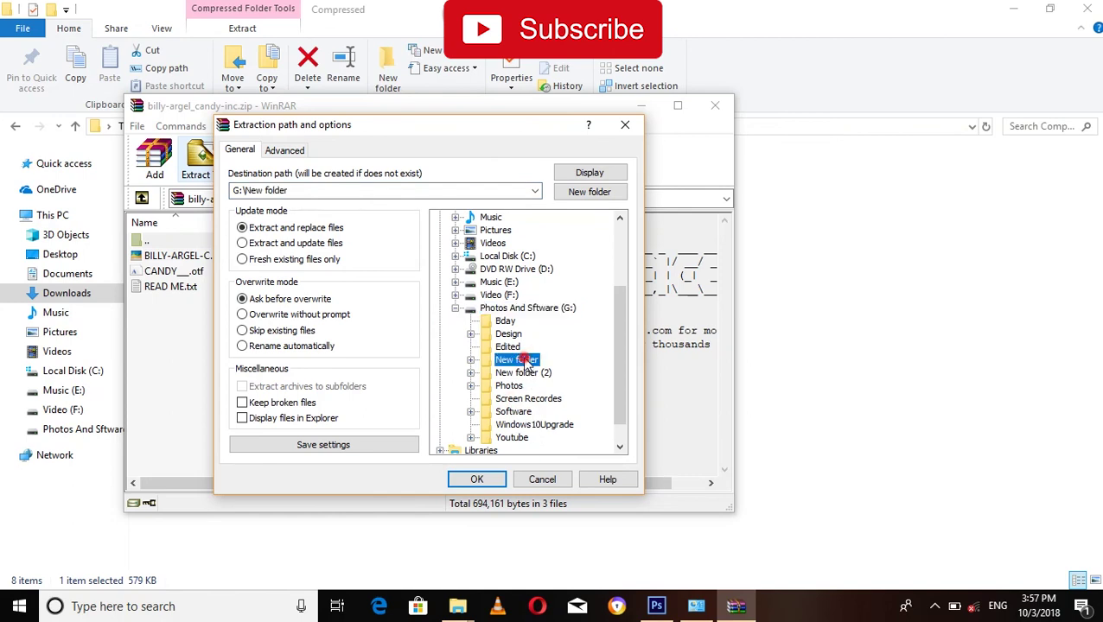
left_click(591, 192)
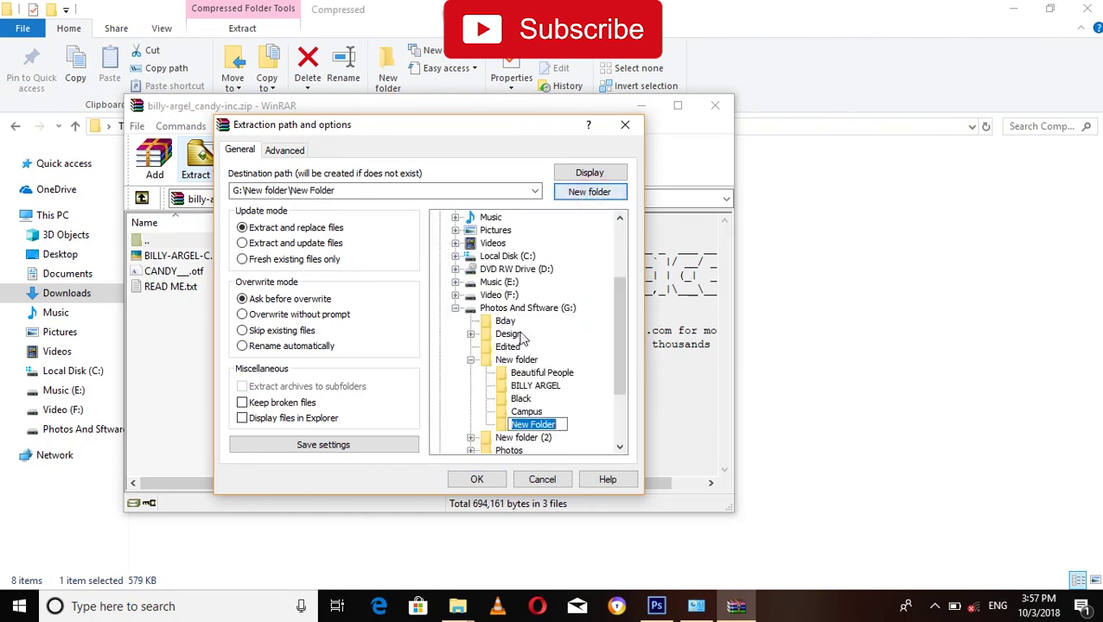
left_click_drag(409, 137, 504, 134)
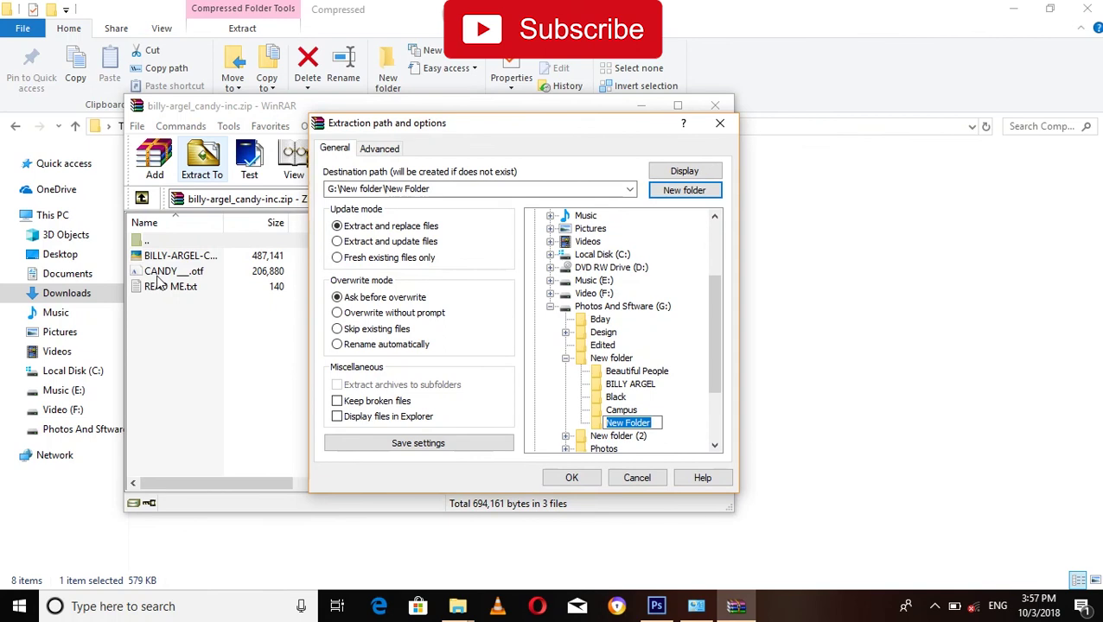
type("Candy")
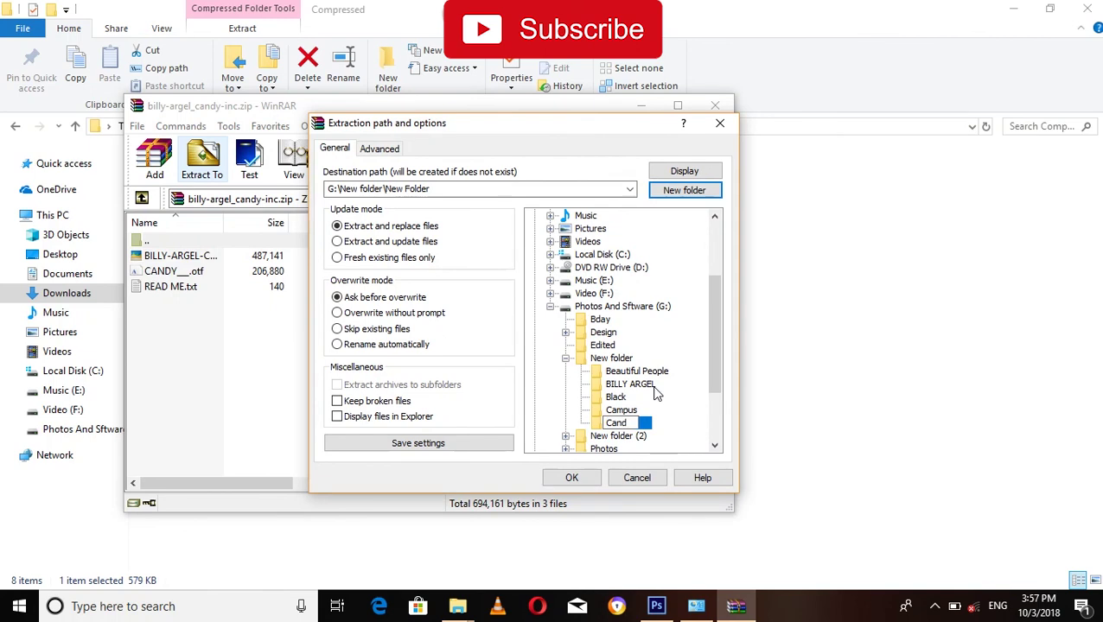
left_click(577, 478)
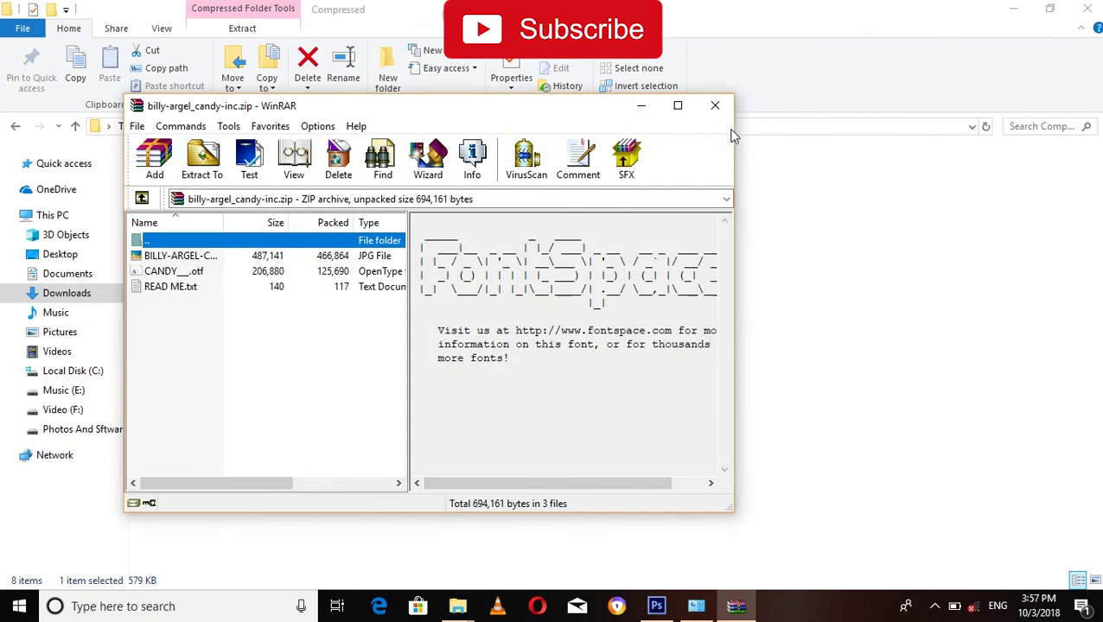
Step: Close the candy-inc archive in WinRAR and bring the Campus folder window forward
left_click(717, 108)
left_click(653, 403)
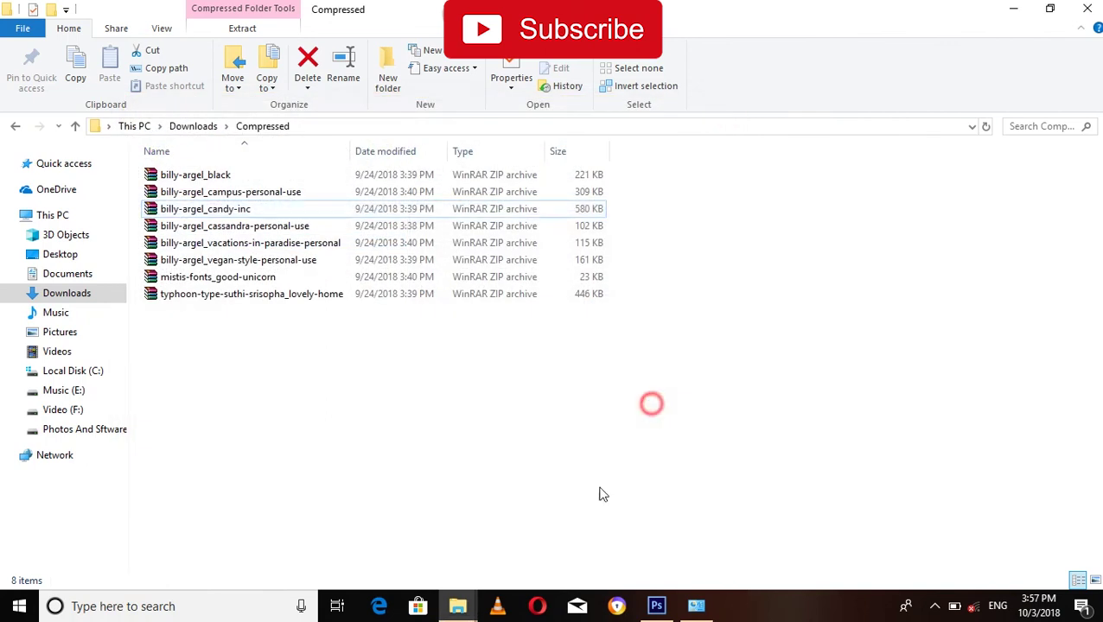
left_click(457, 605)
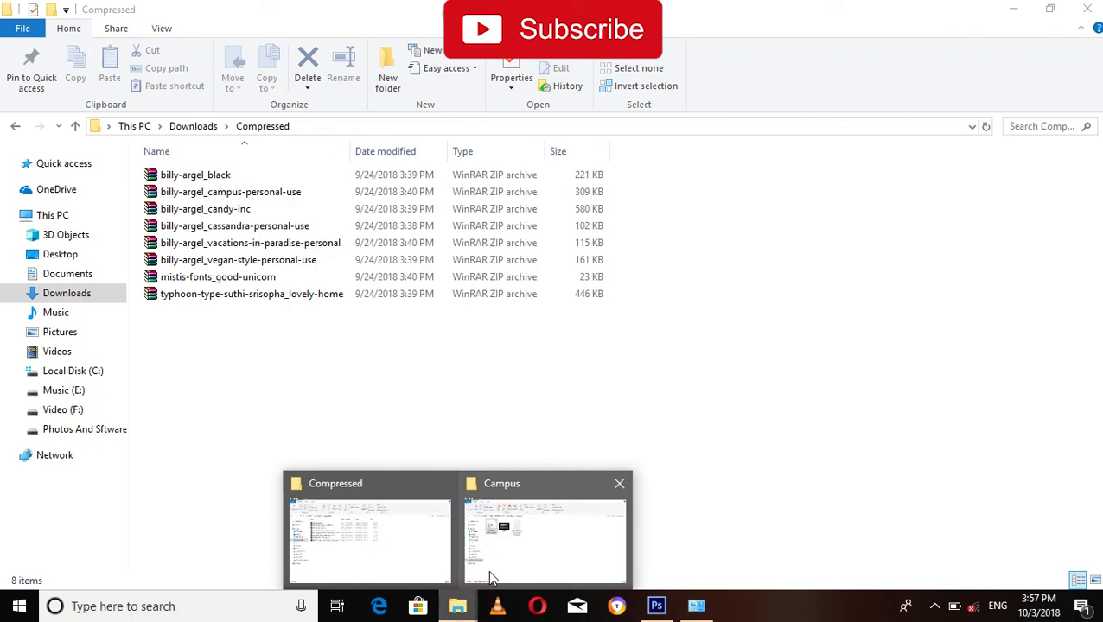
left_click(508, 566)
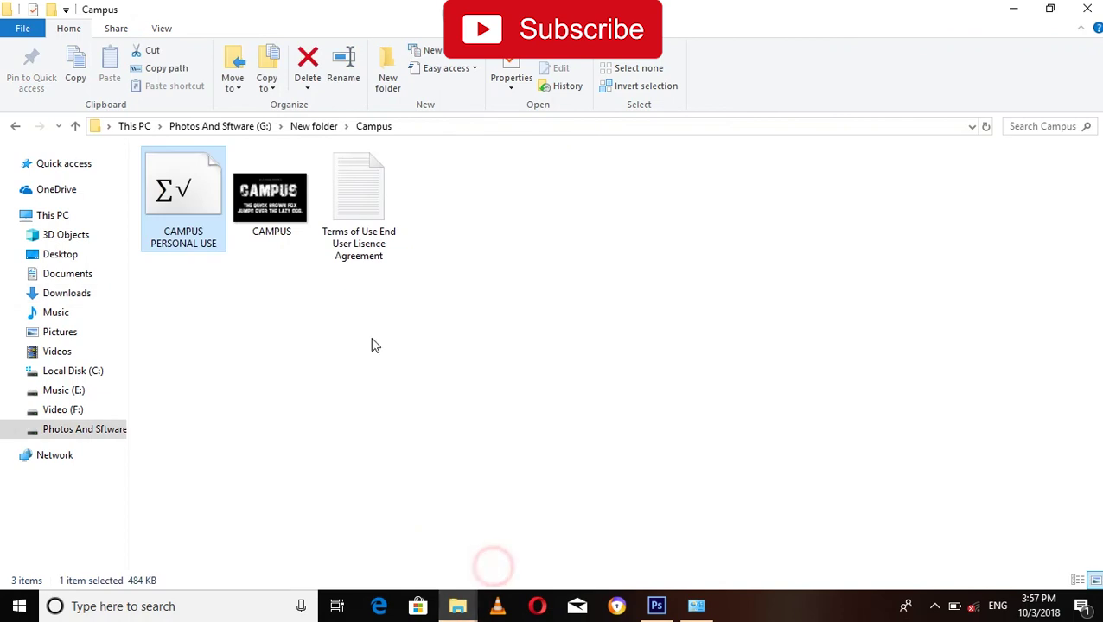
Step: Open the Candy folder in New folder, view as large icons, and select the CANDY font file
left_click(76, 127)
left_click(390, 462)
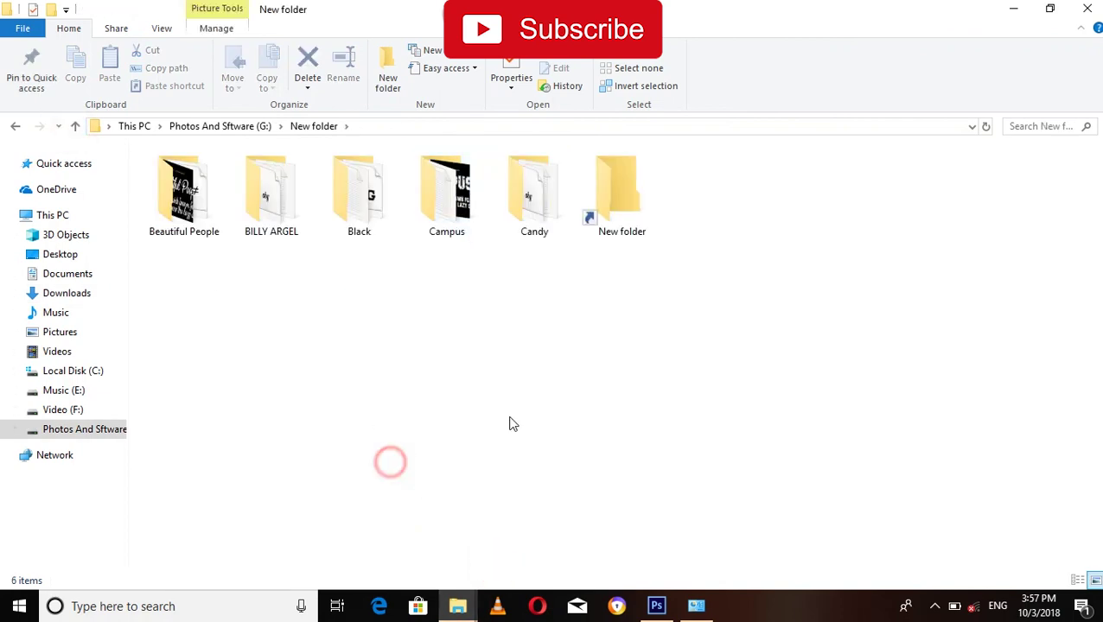
double_click(531, 210)
left_click(419, 306)
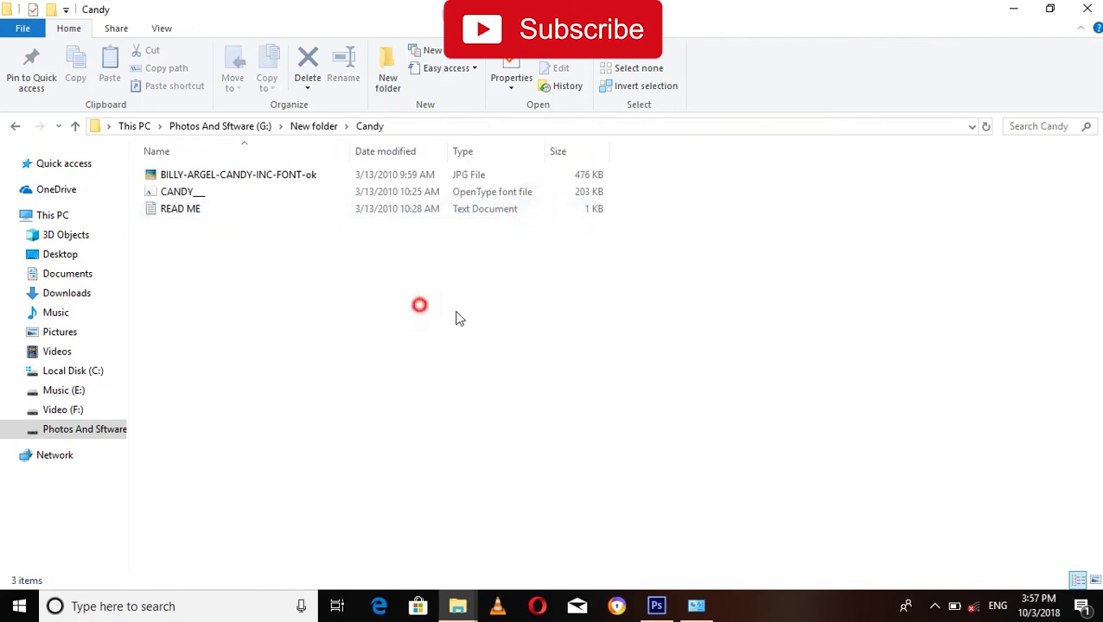
left_click(1094, 580)
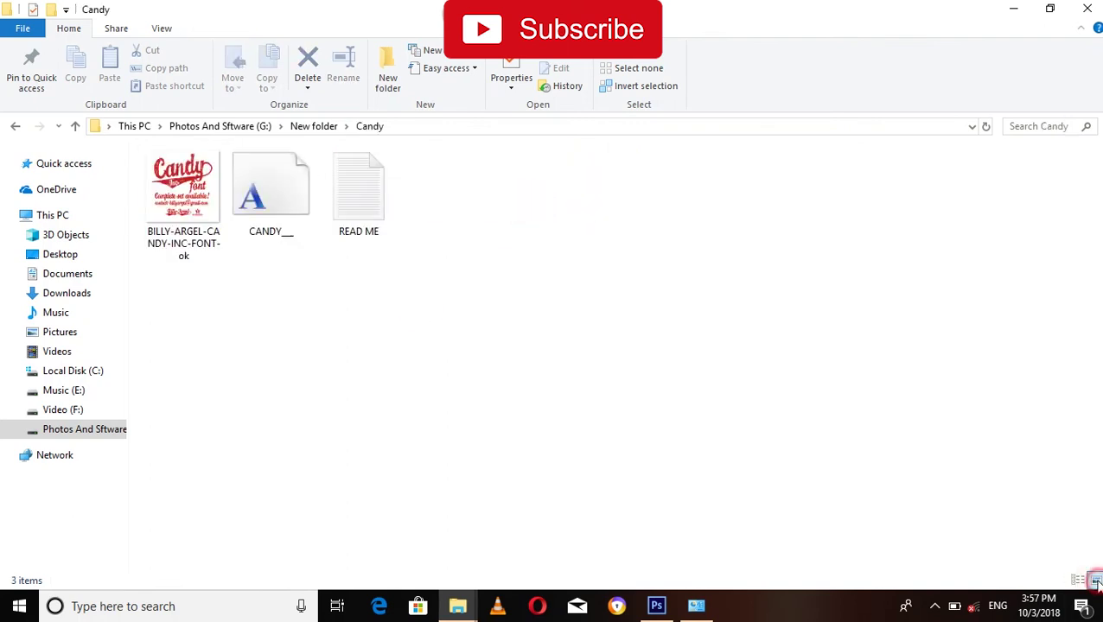
left_click(283, 205)
Step: Preview the CANDY font and clear the 'campu' search in the Fonts window
double_click(279, 201)
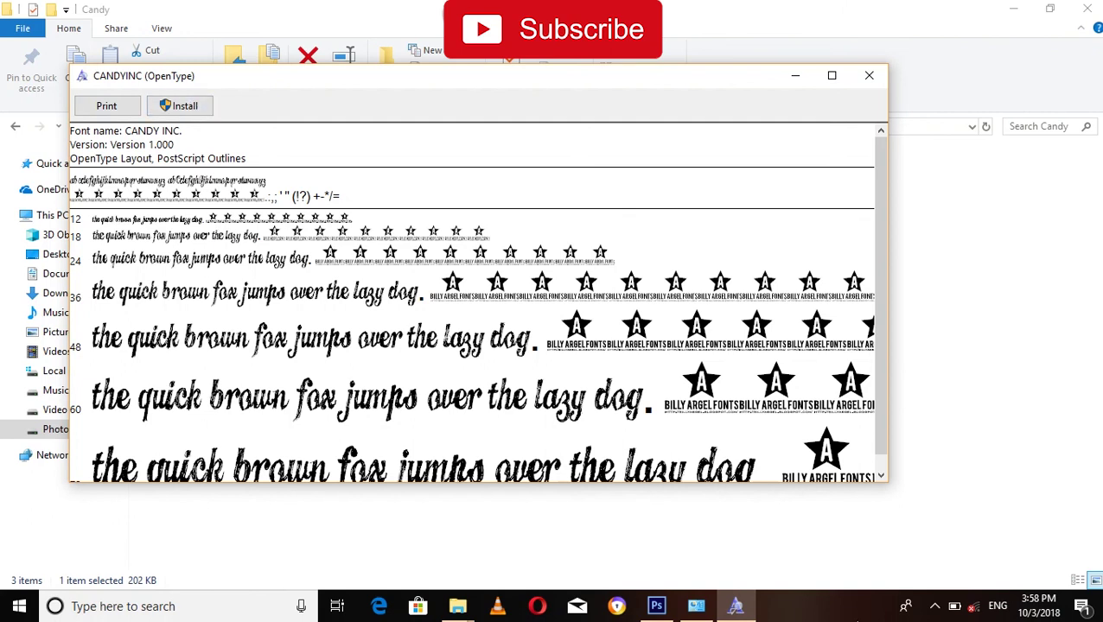
left_click(696, 605)
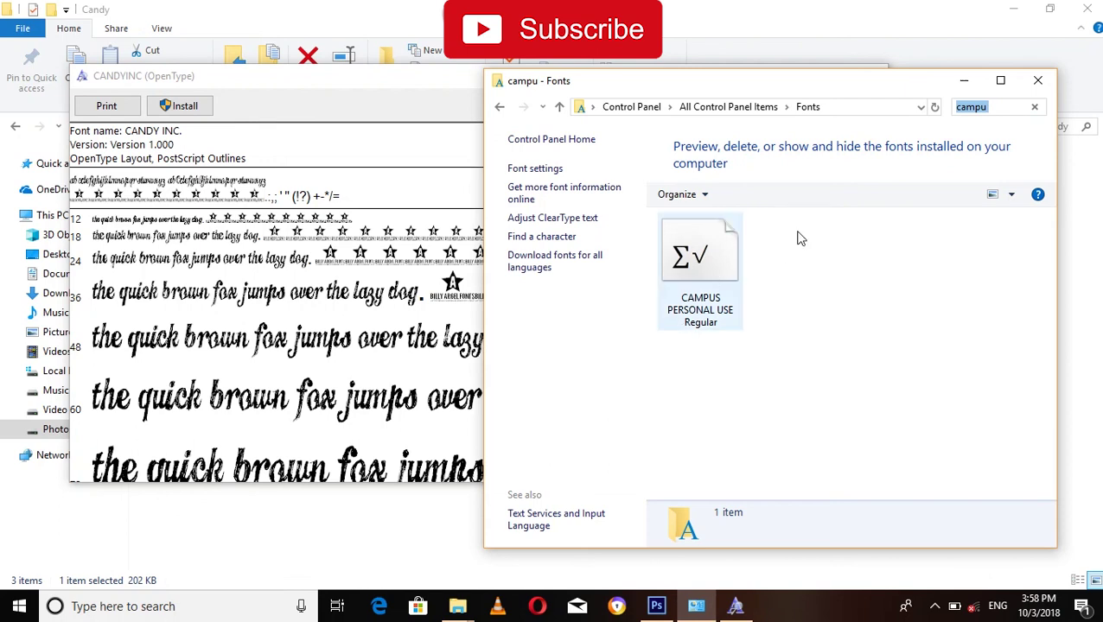
left_click(1034, 106)
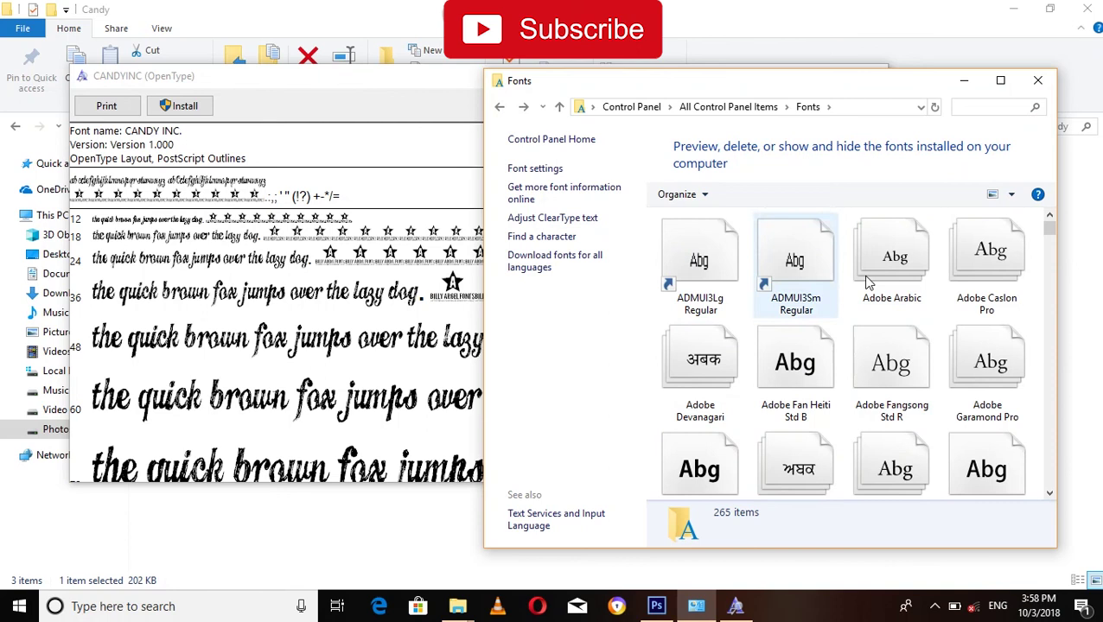
left_click(964, 80)
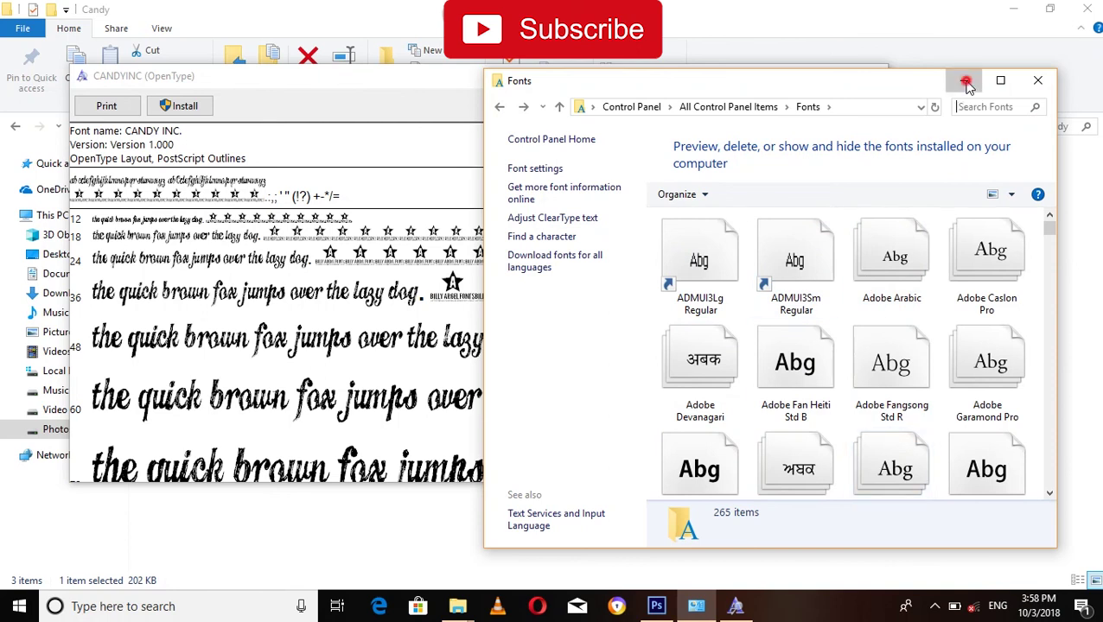
Step: Install CANDY INC., replacing the already installed copy, and close the preview
left_click(185, 108)
left_click(186, 108)
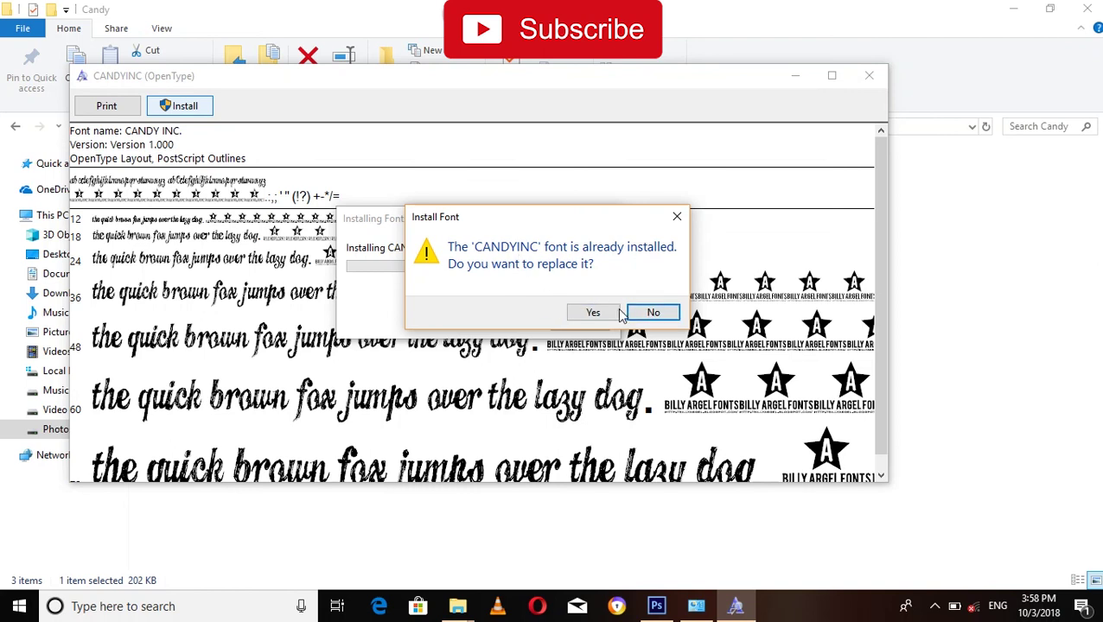
left_click(593, 313)
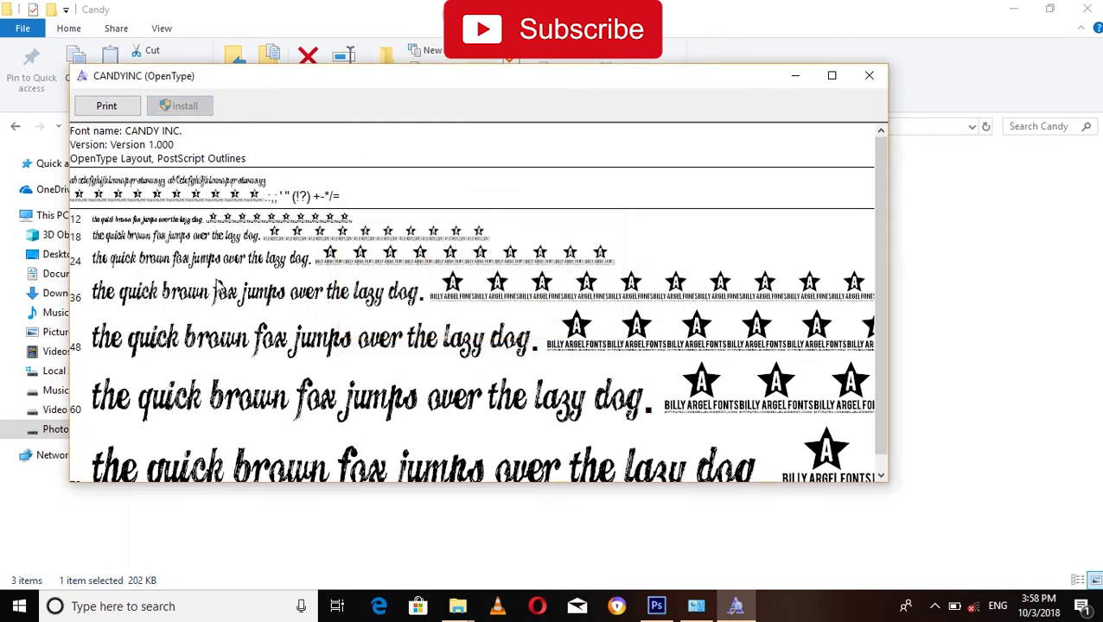
left_click(457, 606)
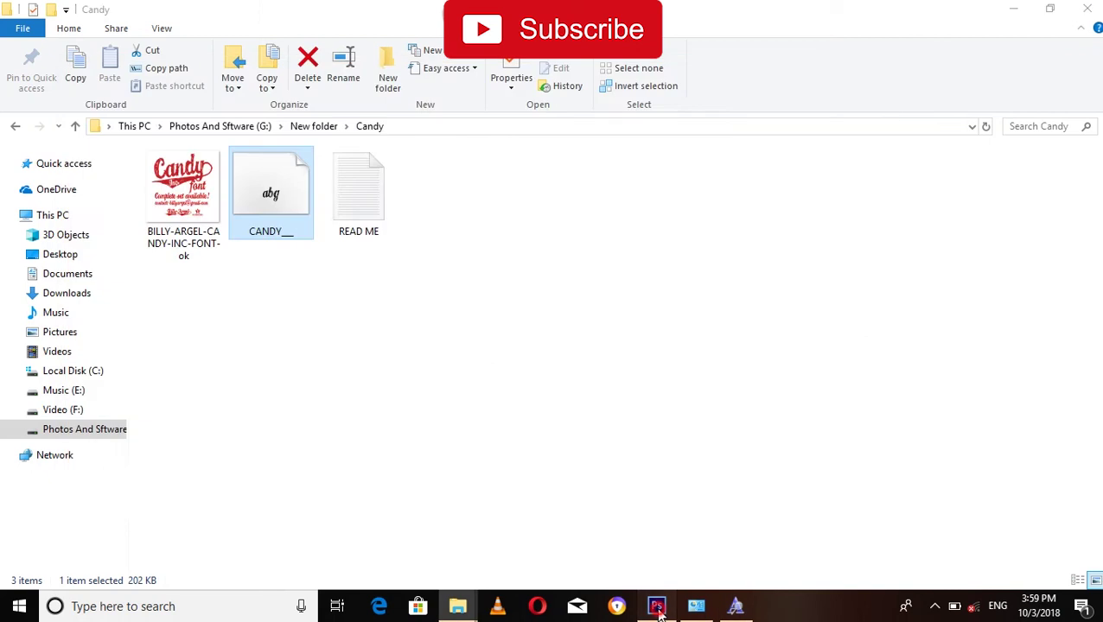
Step: In the TECH MC document, try CANDY INC. from the font list, then revert to Campus
left_click(656, 606)
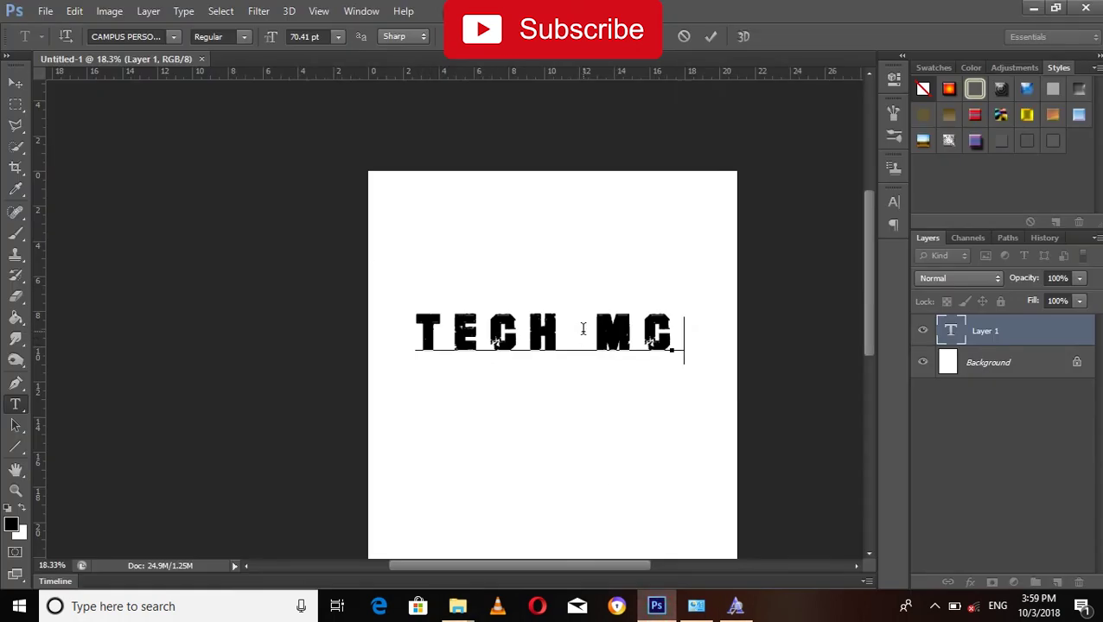
left_click(173, 38)
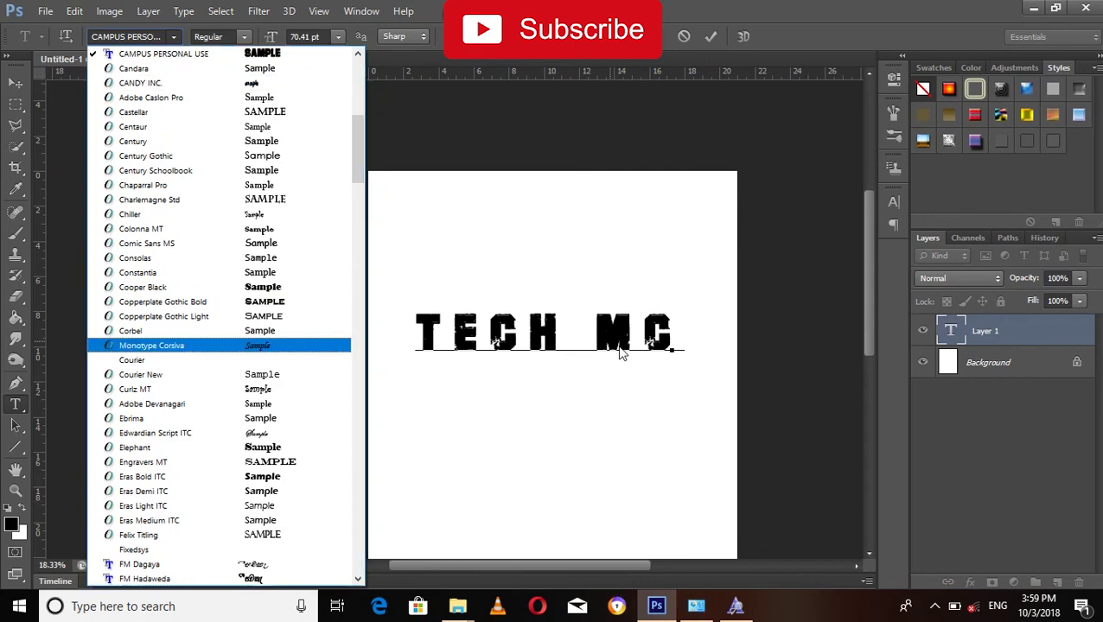
left_click(160, 83)
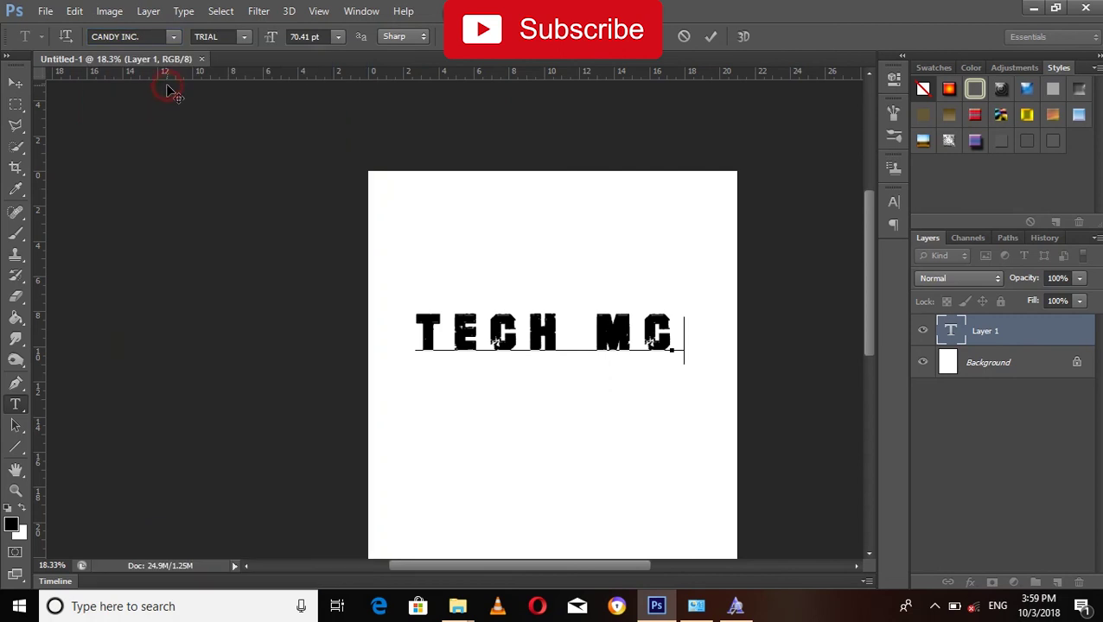
key("Up")
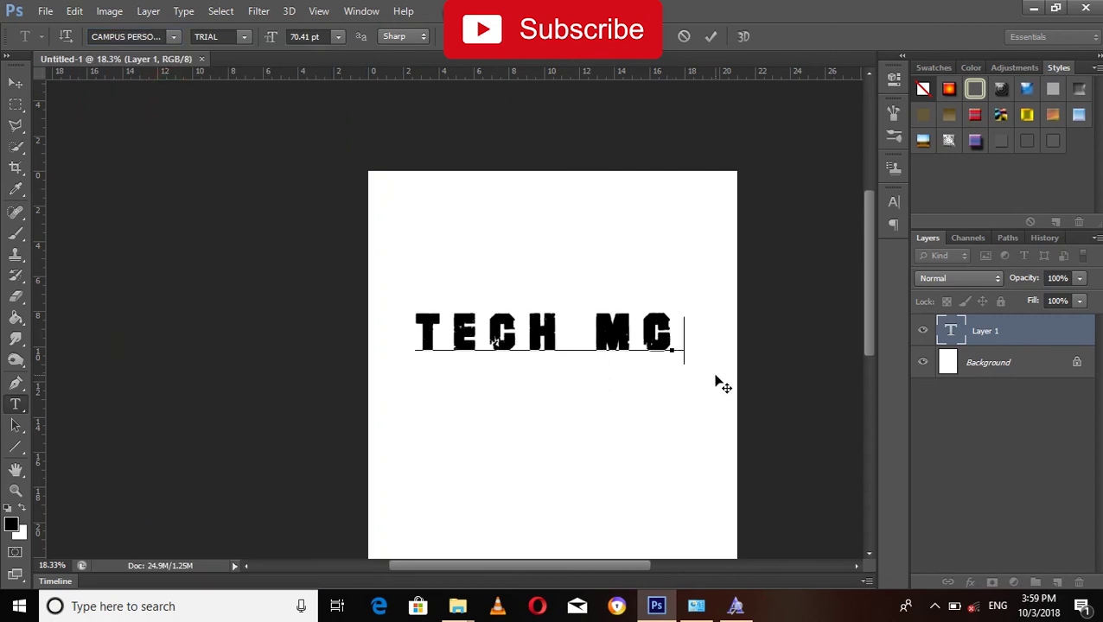
key("Left")
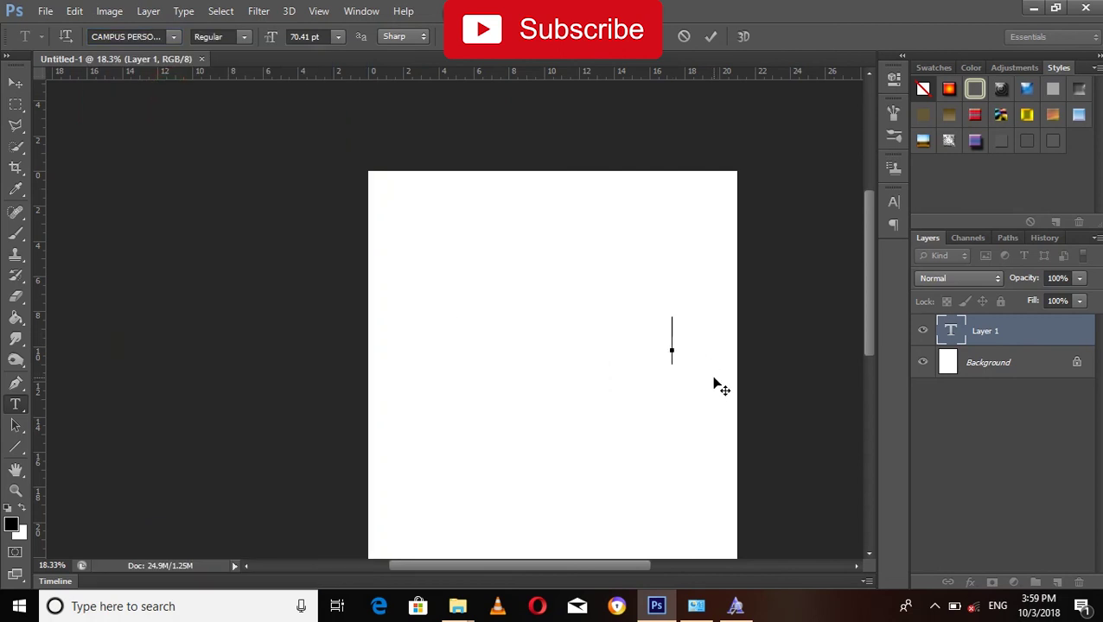
Step: Pick CANDY INC. from the font list and zoom in on the 'tech mc' text
left_click(174, 37)
type("tech mc")
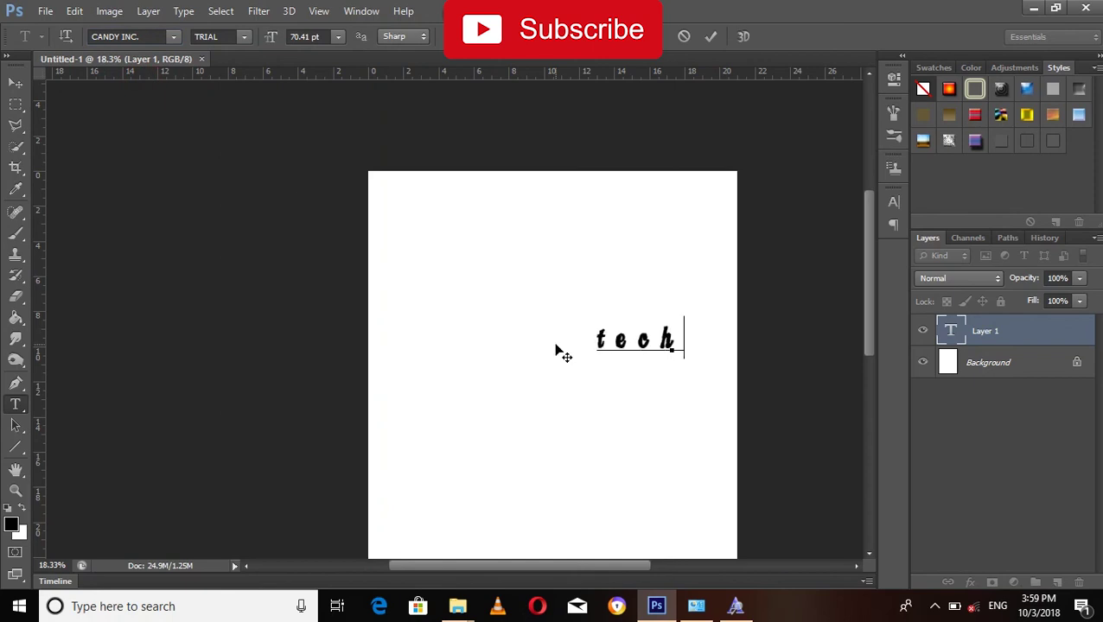
scroll(632, 350, "up", 5)
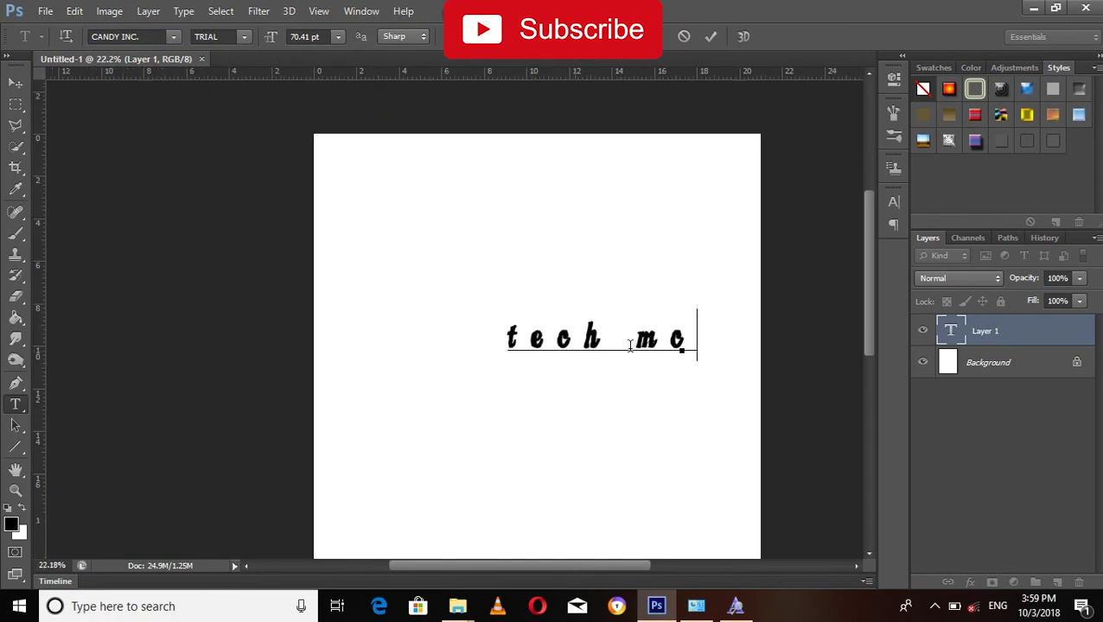
scroll(558, 343, "up", 2)
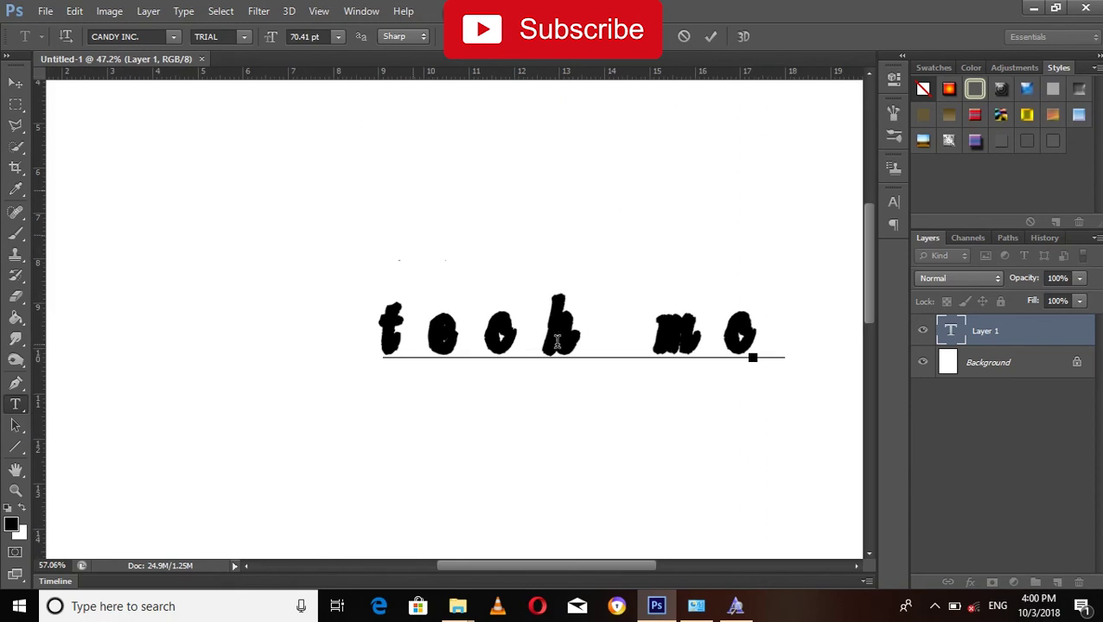
scroll(566, 343, "up", 2)
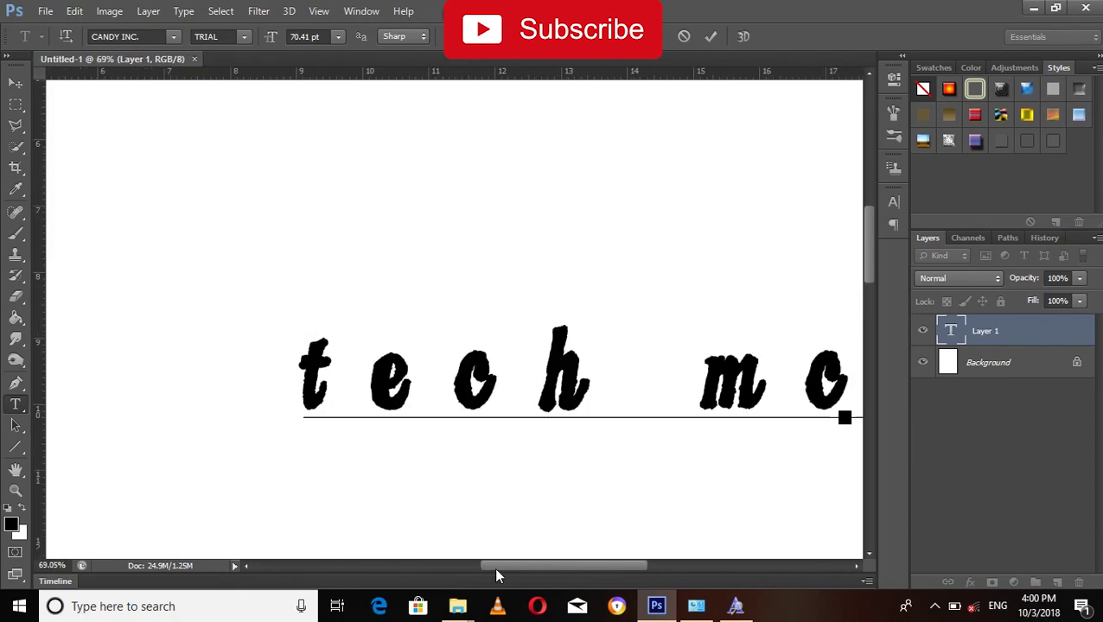
left_click_drag(527, 568, 559, 573)
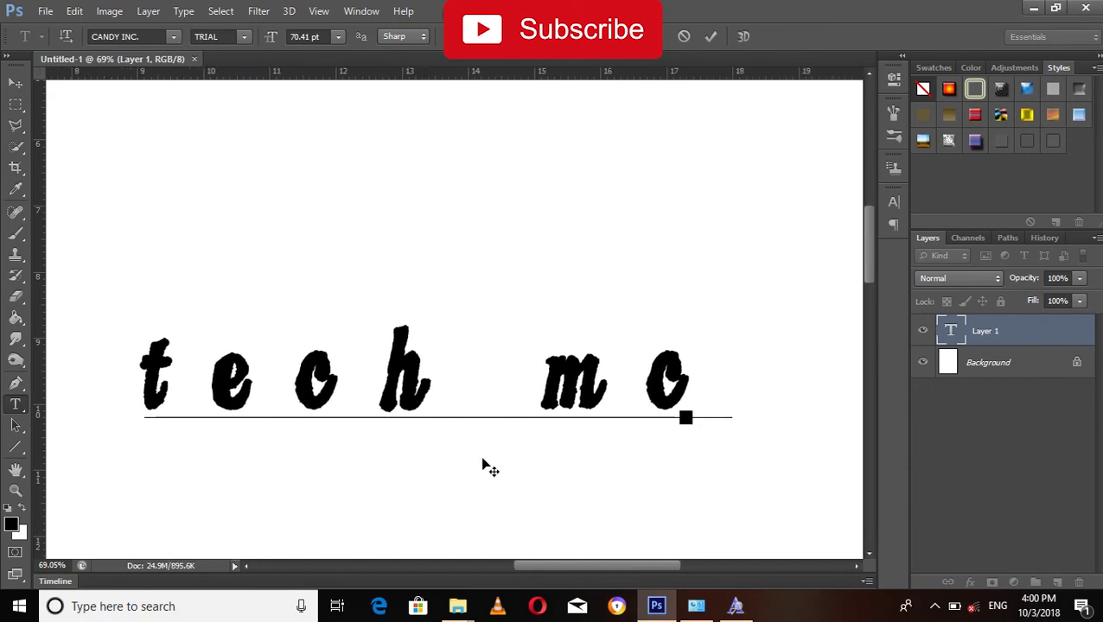
Step: Restore the Control Panel Fonts window listing 264 installed fonts
left_click(699, 606)
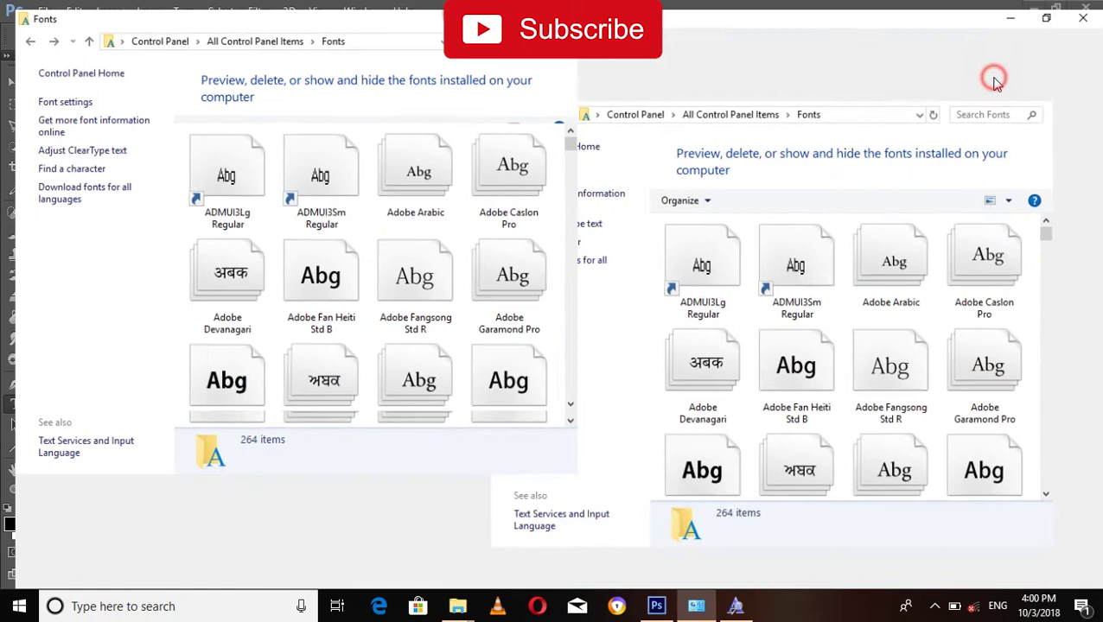